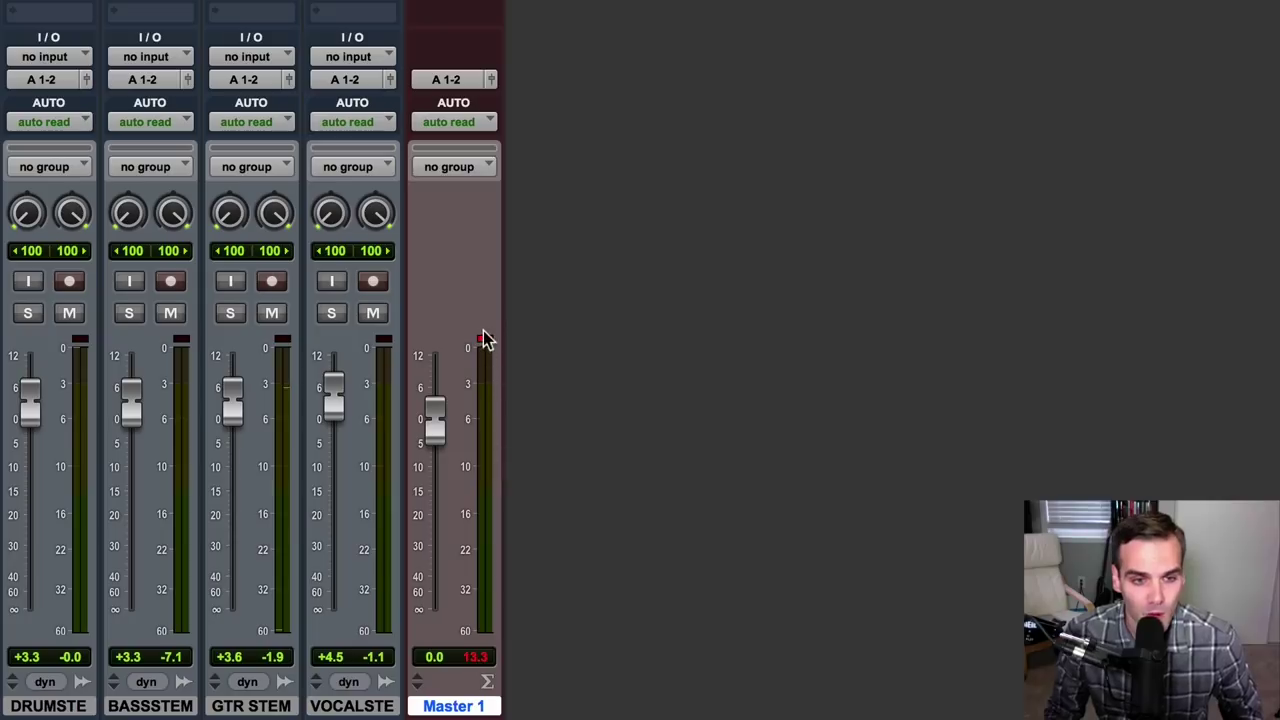
Try lowering the Master 1 fader to -11.3 dB during playback, clear its clip indicator, and return the fader to 0 dB.
left_click(483, 340)
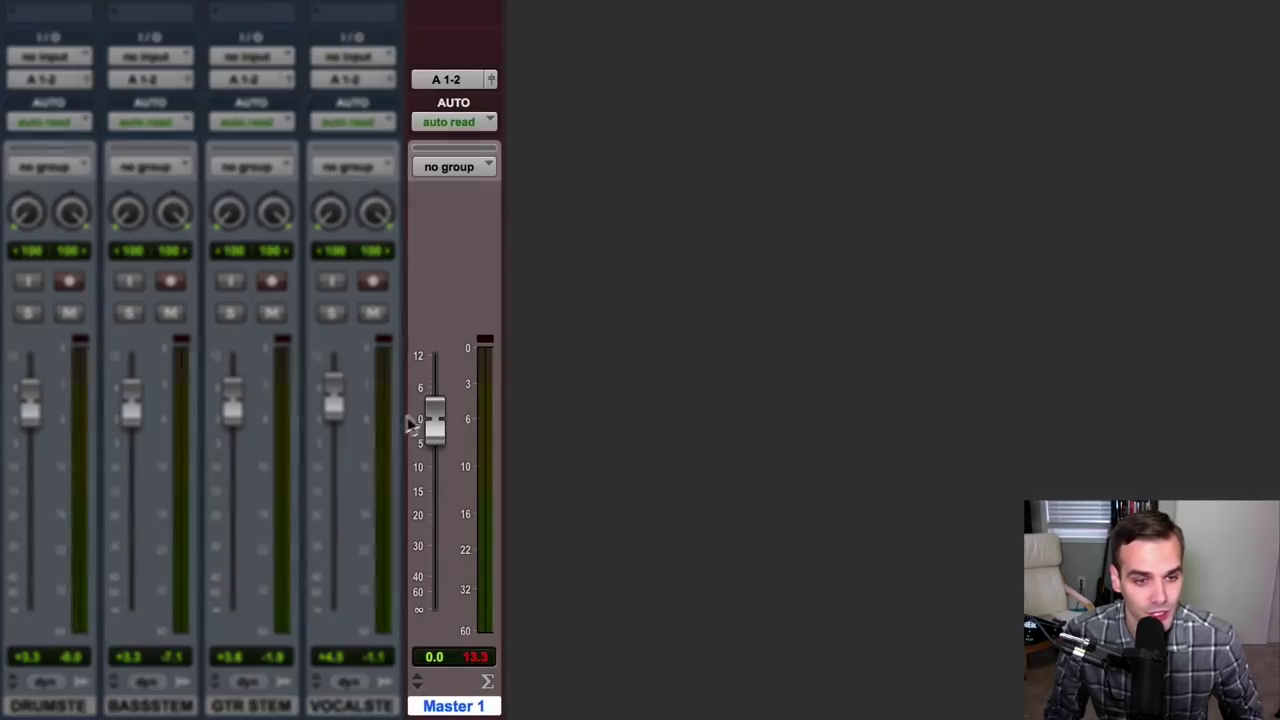
key("space")
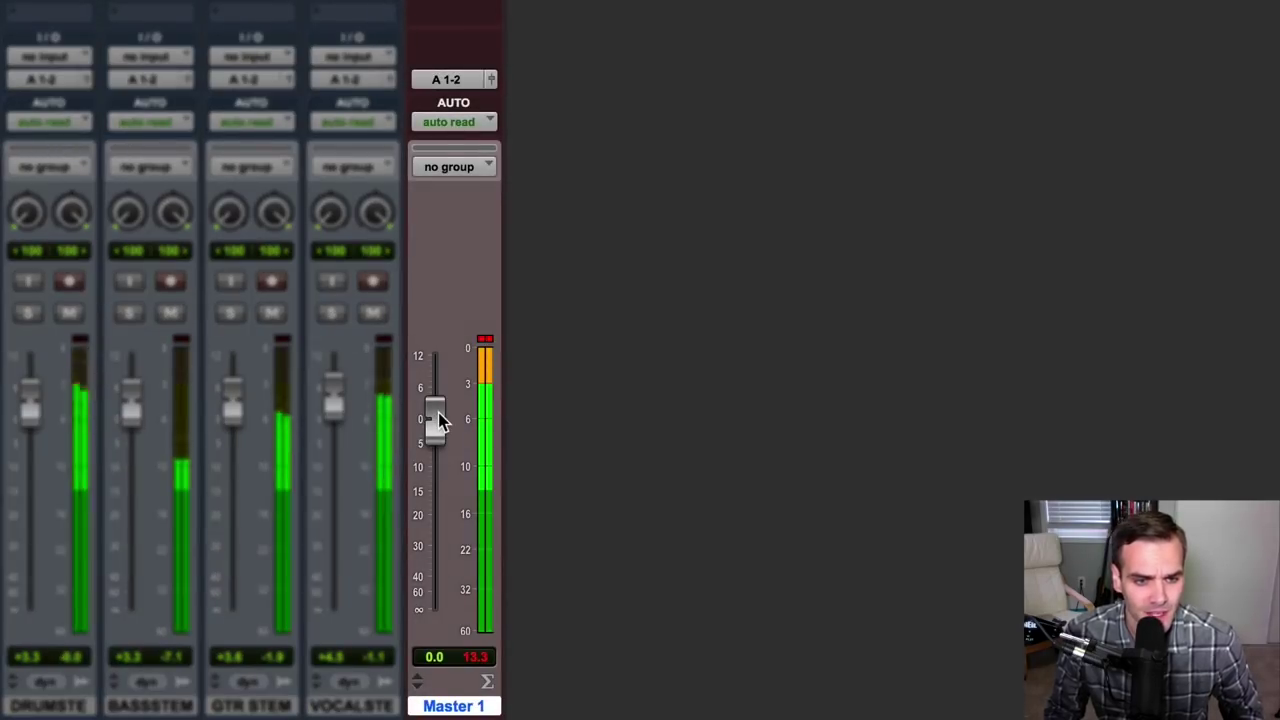
left_click_drag(440, 420, 443, 476)
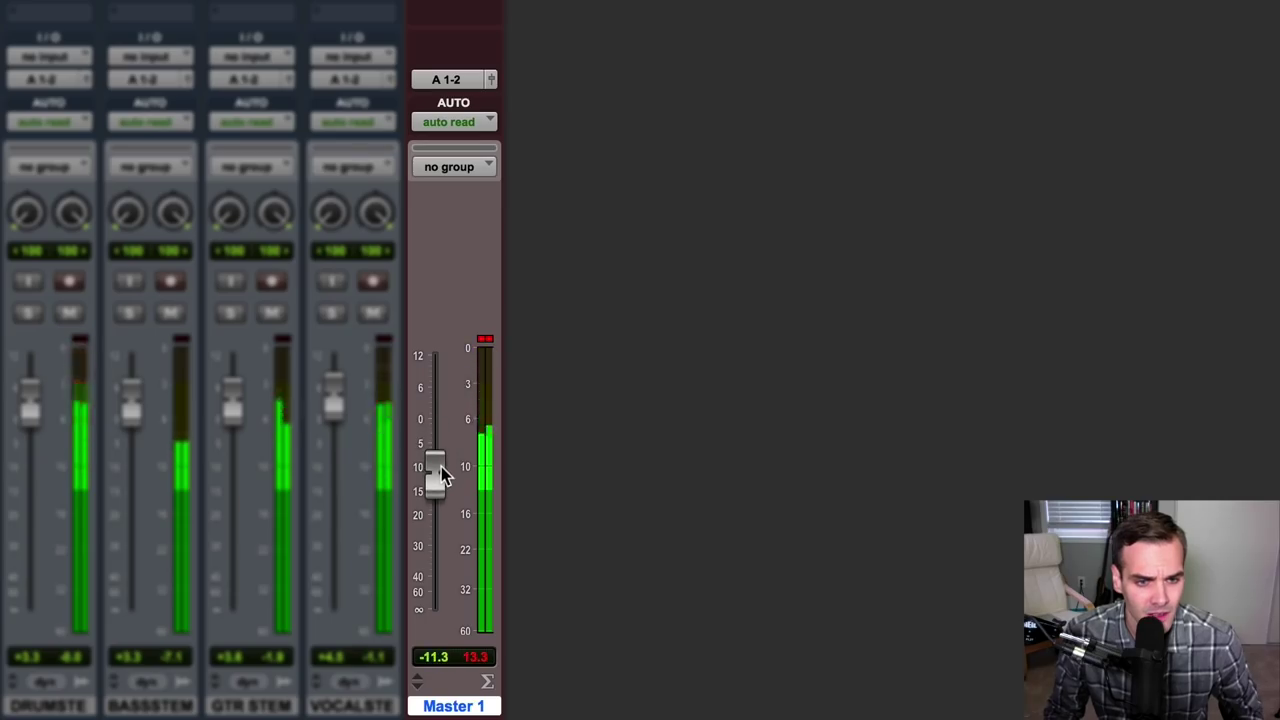
left_click(483, 341)
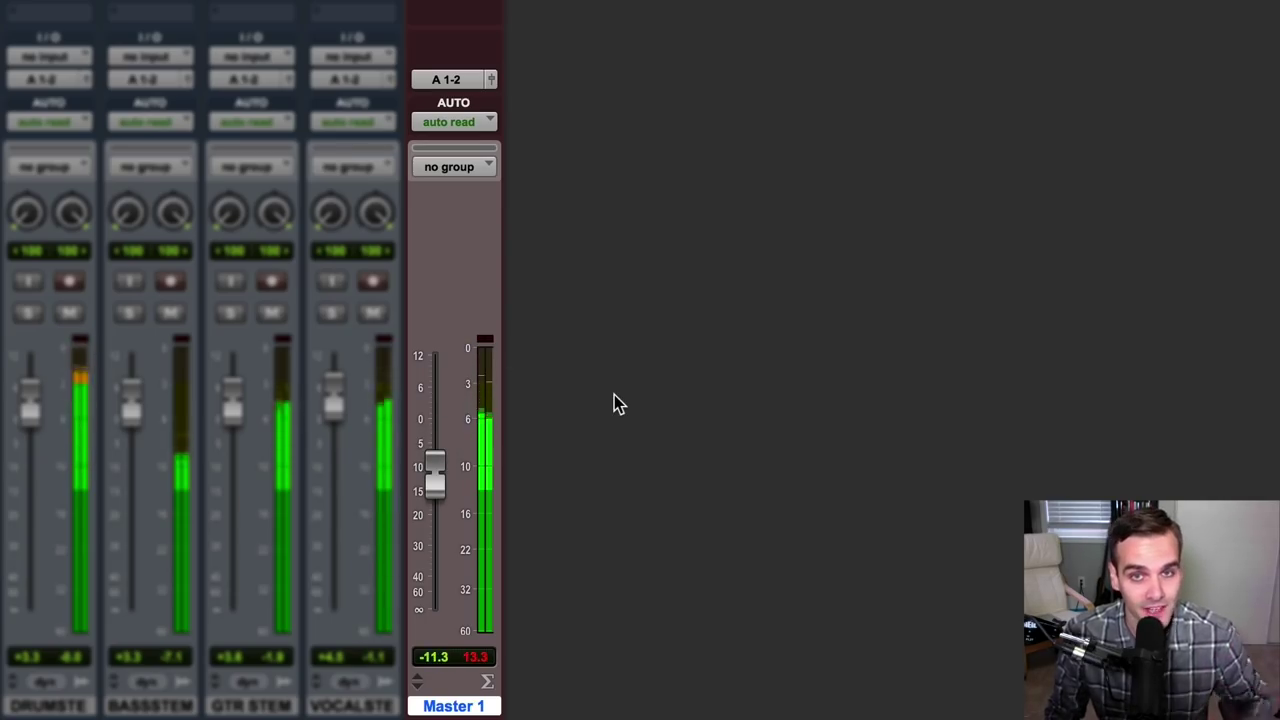
key("space")
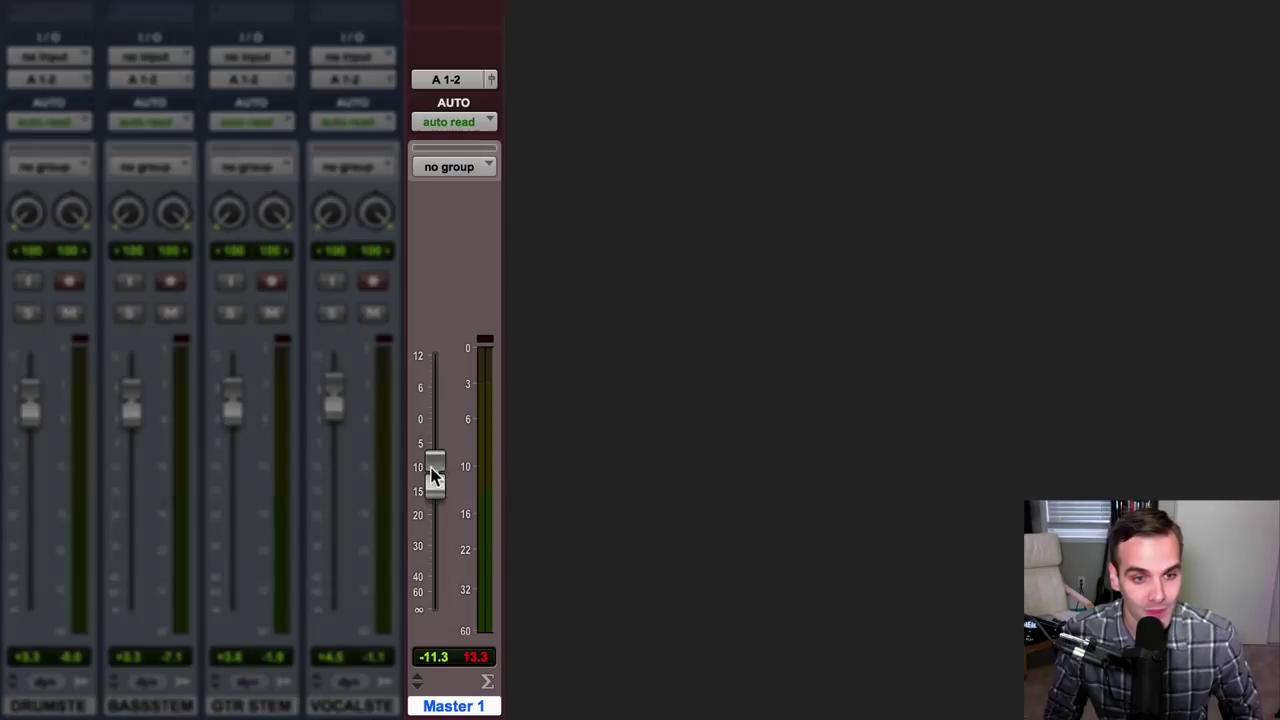
left_click(434, 476, "alt")
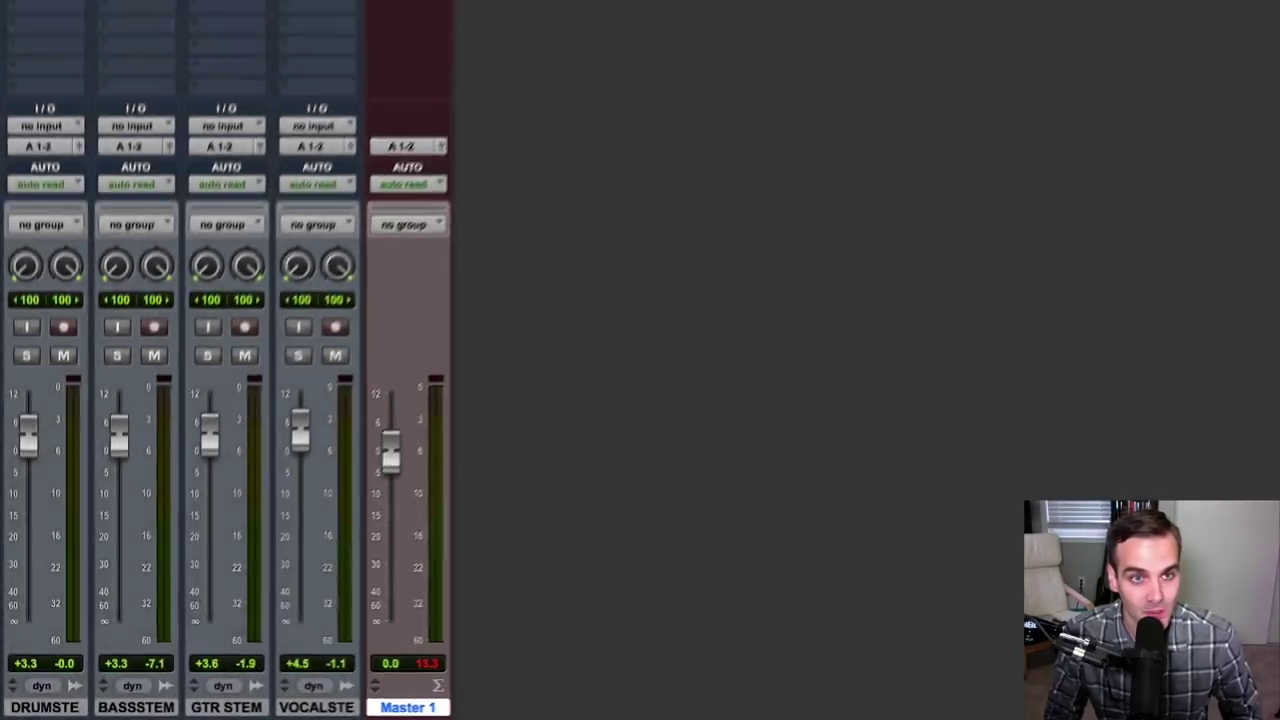
Insert a multi-mono Trim plug-in on Master 1 and lower its gain to -4.7 dB during playback.
left_click(281, 39)
mouse_move(300, 87)
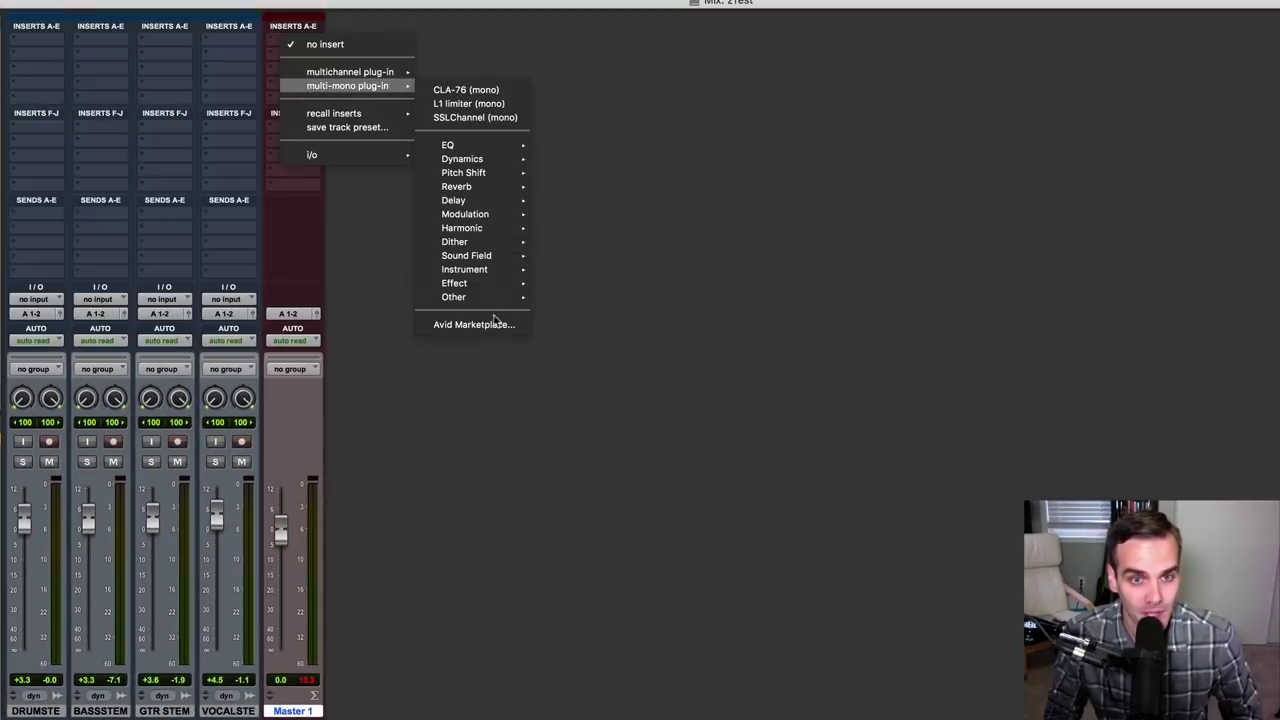
mouse_move(498, 297)
left_click(594, 385)
key("space")
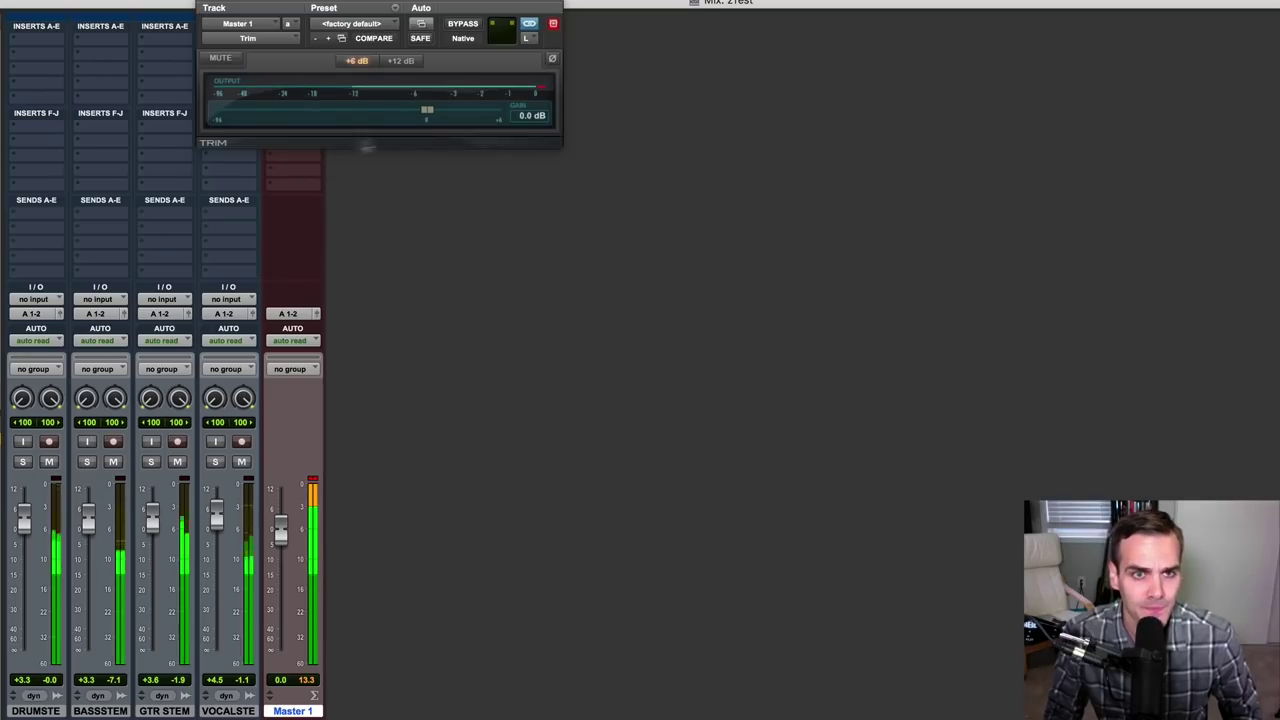
left_click_drag(416, 112, 373, 117)
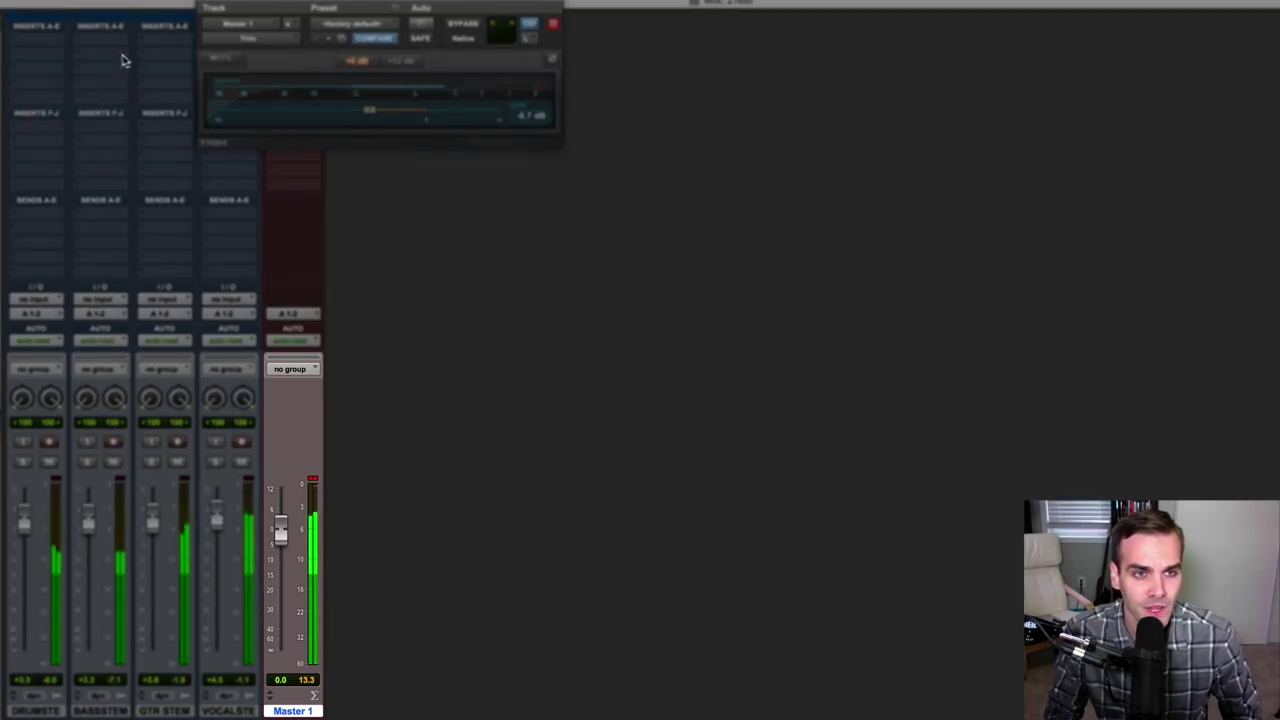
key("space")
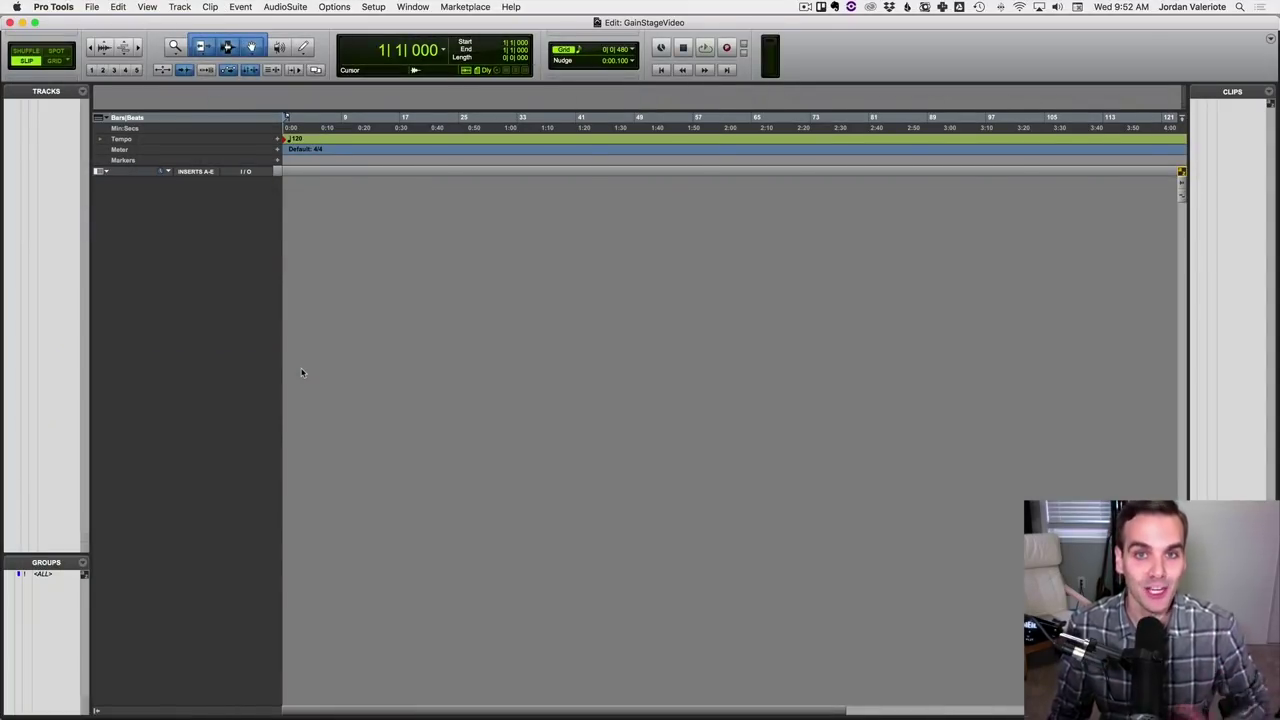
Import all WAV files from the Abyss folder in Finder as new tracks in the GainStageVideo session and hide the Clips list.
key("super+Tab")
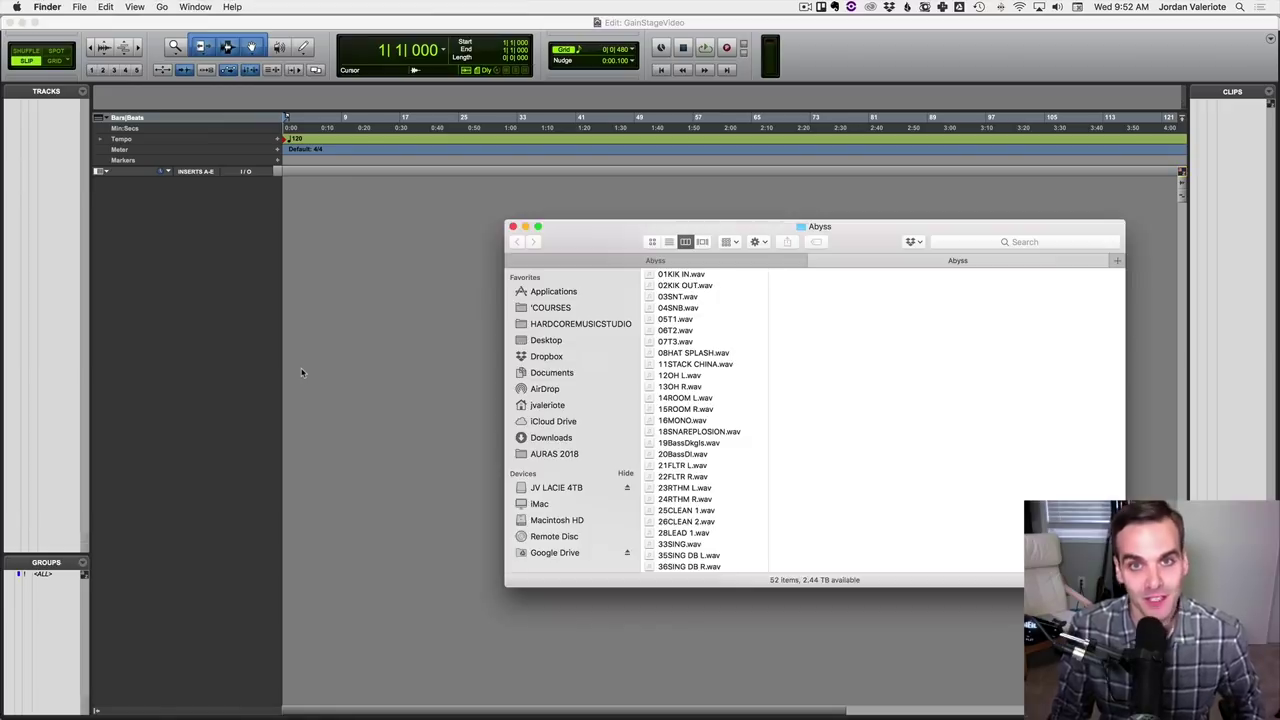
left_click(718, 333)
key("super+a")
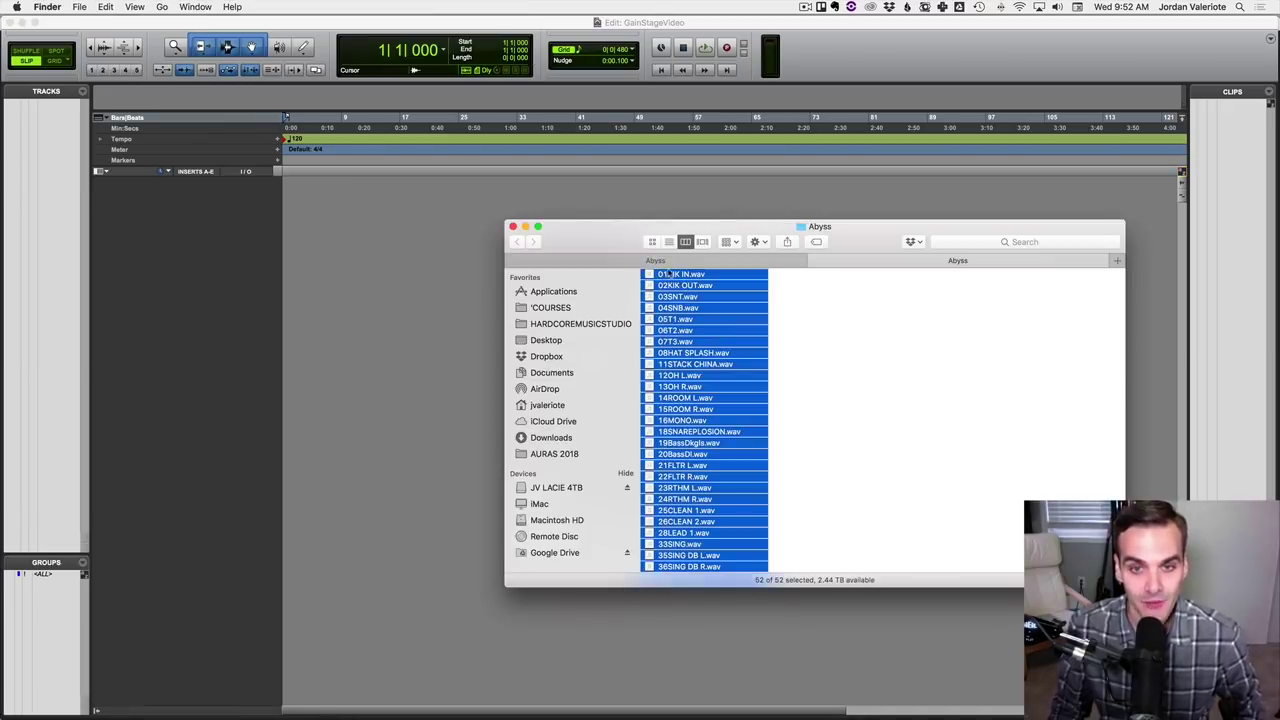
left_click_drag(666, 275, 57, 195)
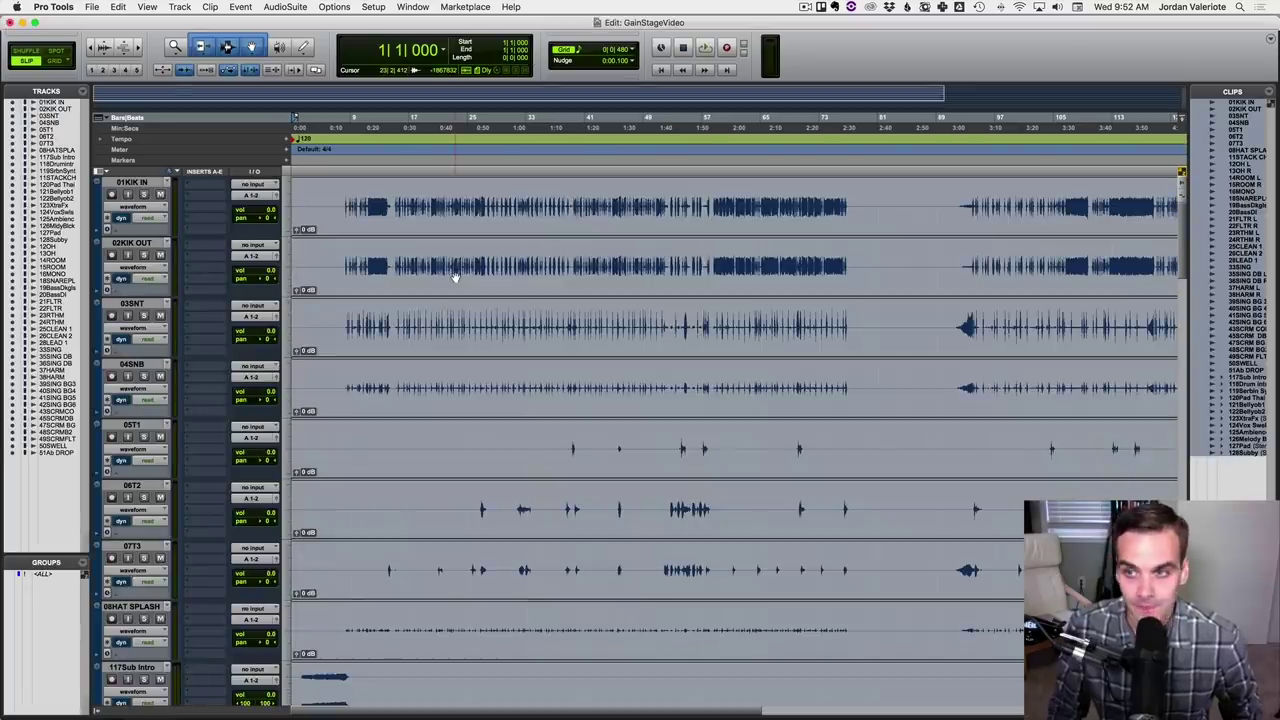
left_click(1182, 710)
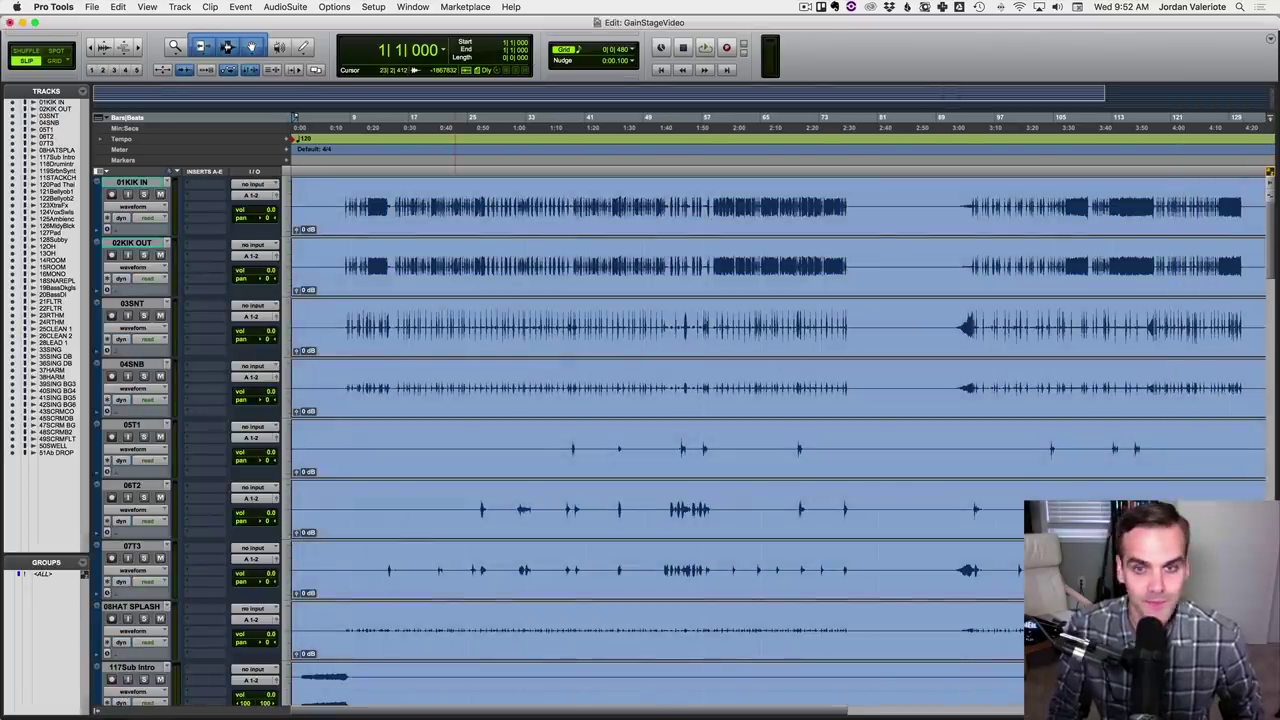
Set the clip gain of 03SNT to -2.8 dB and of 04SNB to +1.7 dB.
left_click(450, 326)
key("super+bracketleft")
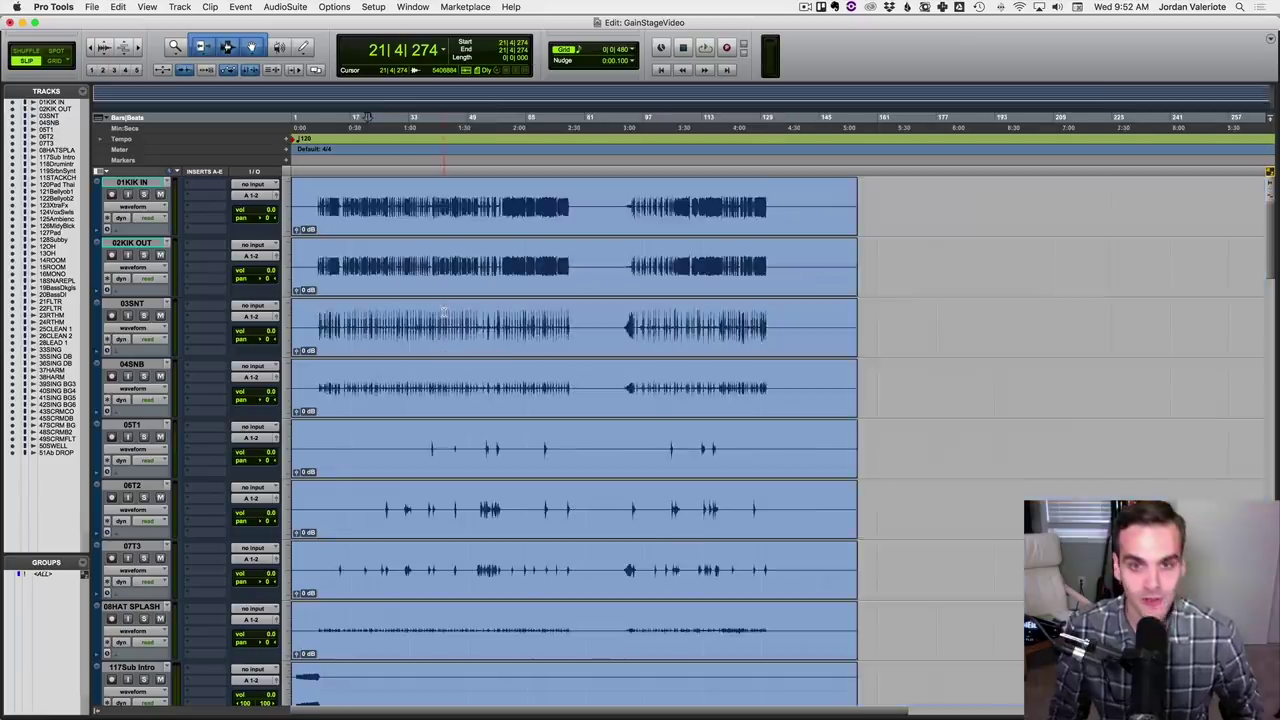
key("super+bracketright")
left_click(360, 205)
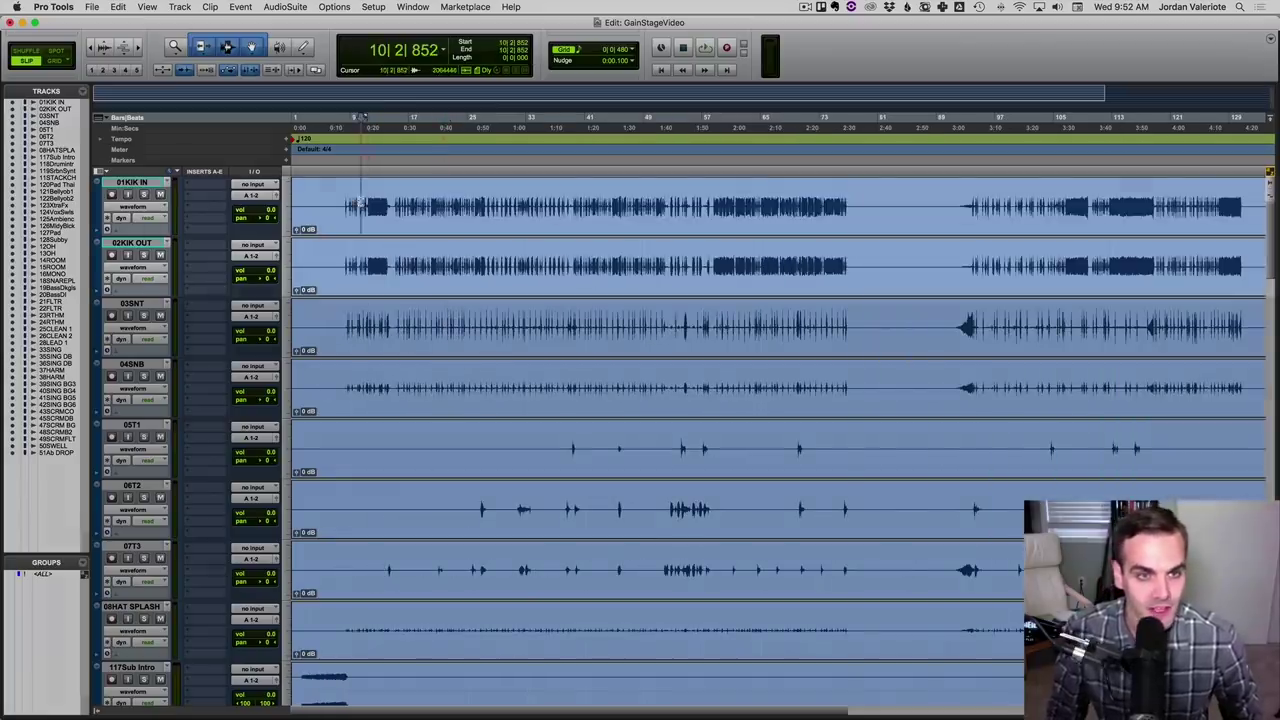
left_click(345, 277)
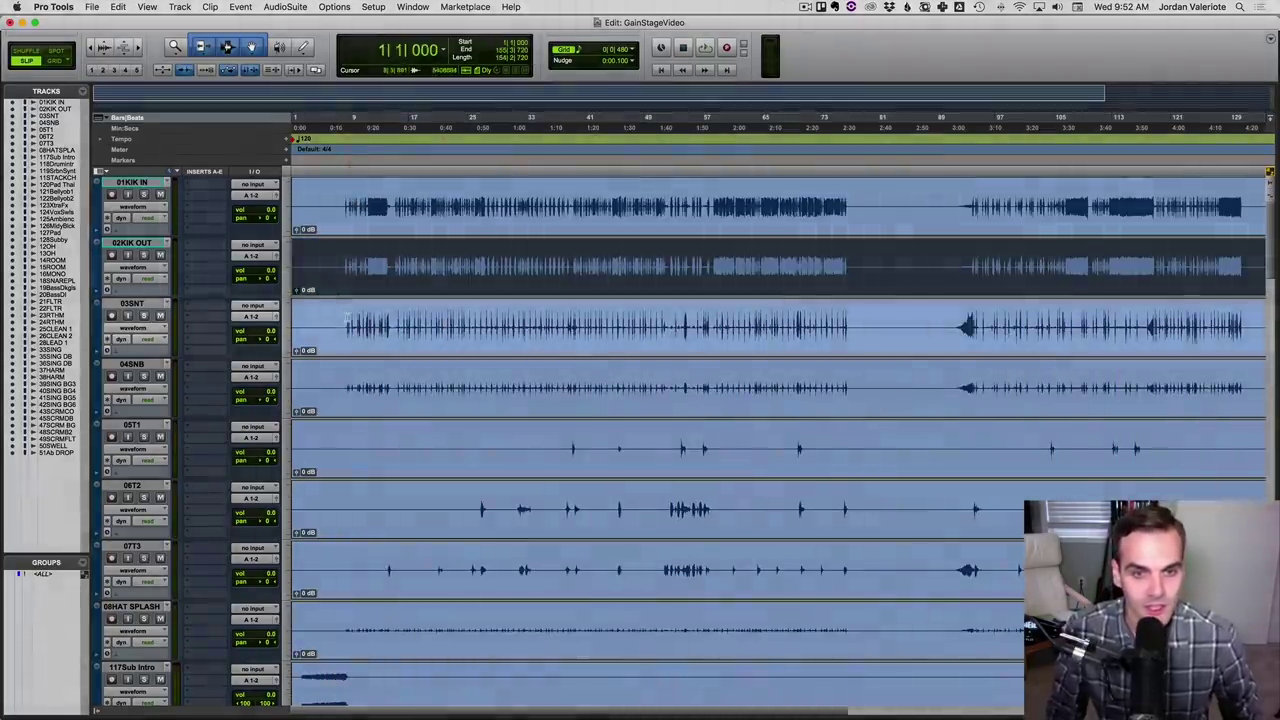
left_click(348, 302)
left_click_drag(297, 353, 296, 392)
scroll(469, 369, "down", 1)
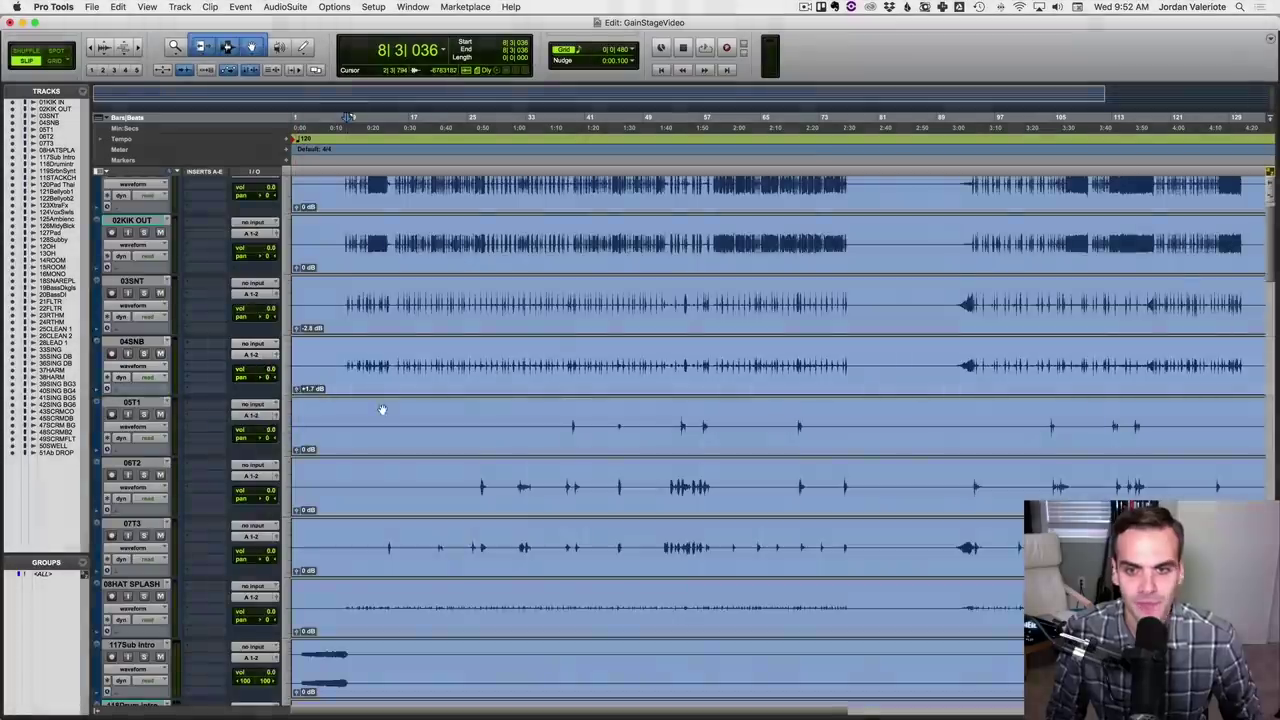
Raise the clip gain of the 08HAT SPLASH track to +12.1 dB.
scroll(380, 408, "down", 4)
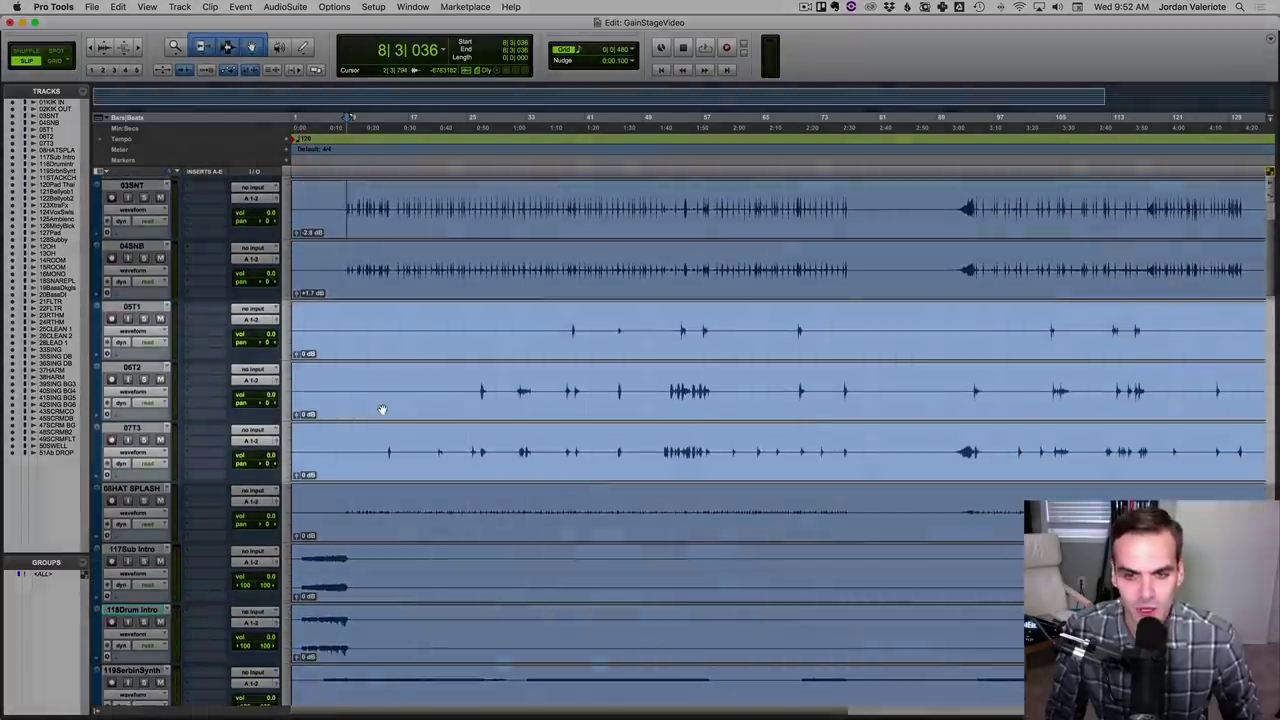
scroll(381, 409, "down", 1)
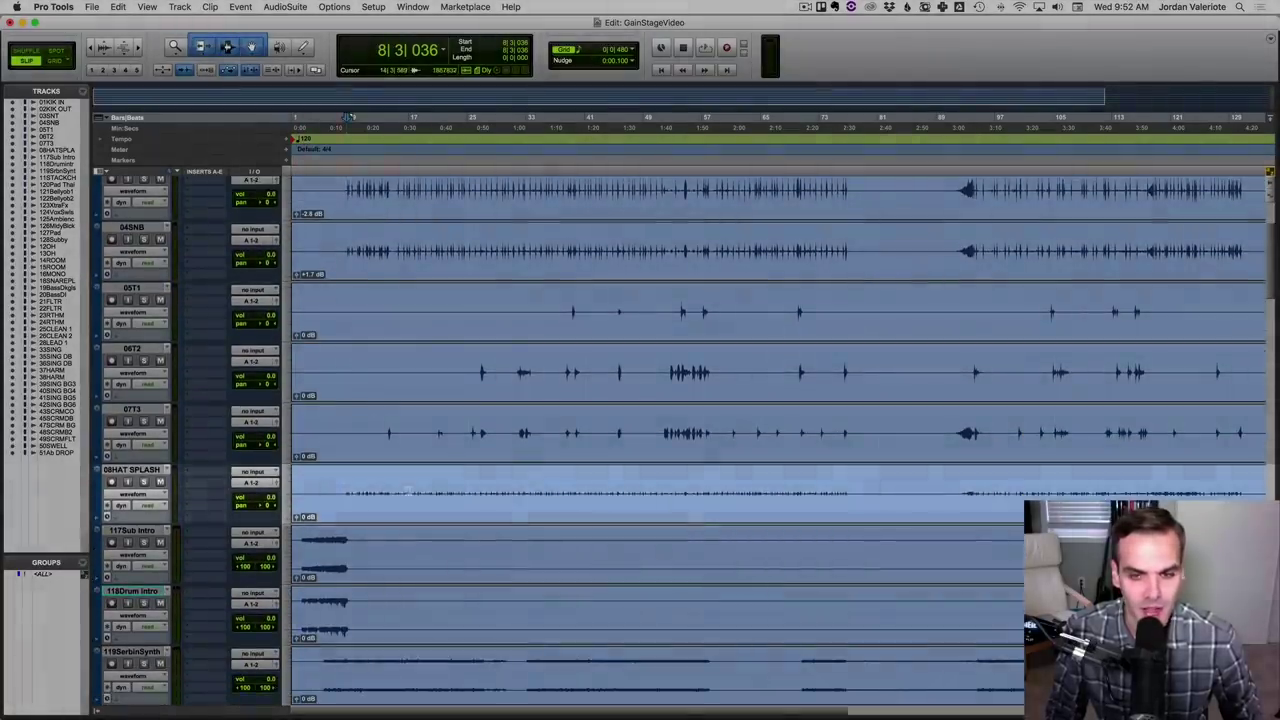
left_click_drag(408, 491, 449, 491)
left_click(394, 491)
left_click_drag(296, 519, 295, 512)
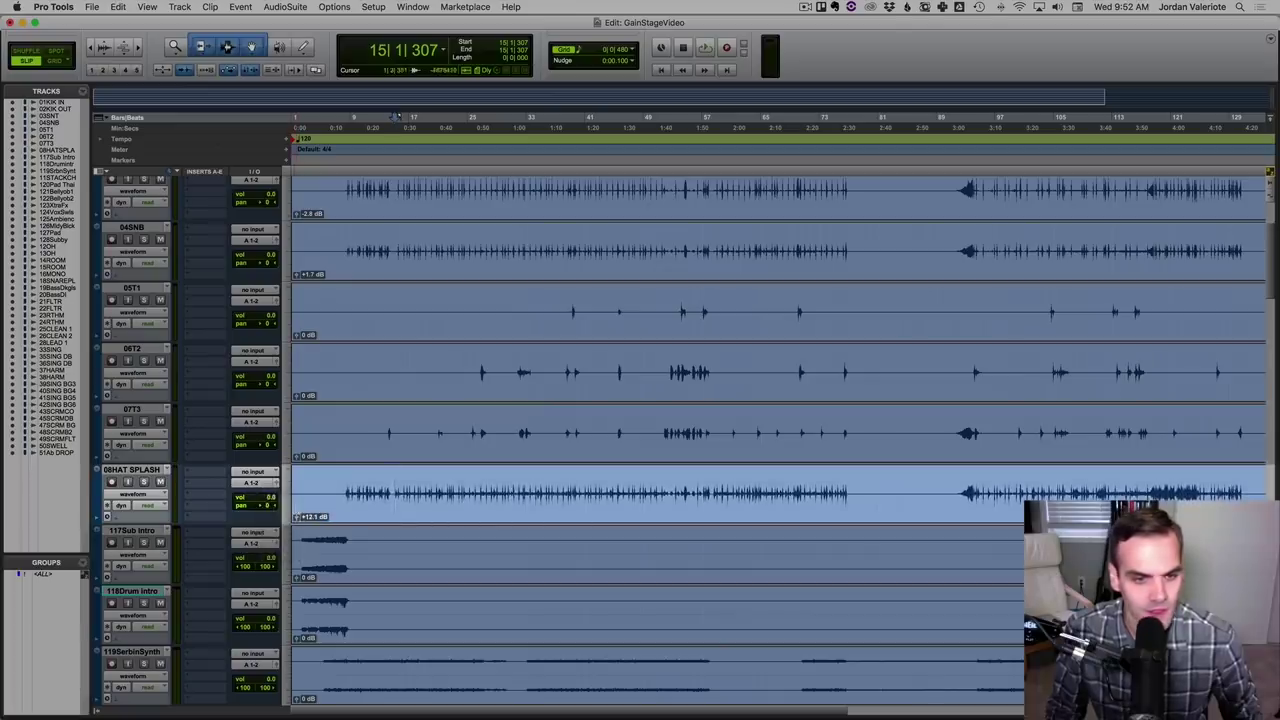
Raise the clip gain of the 119SerbinSynth track to +4.4 dB.
scroll(411, 585, "down", 5)
scroll(411, 583, "down", 3)
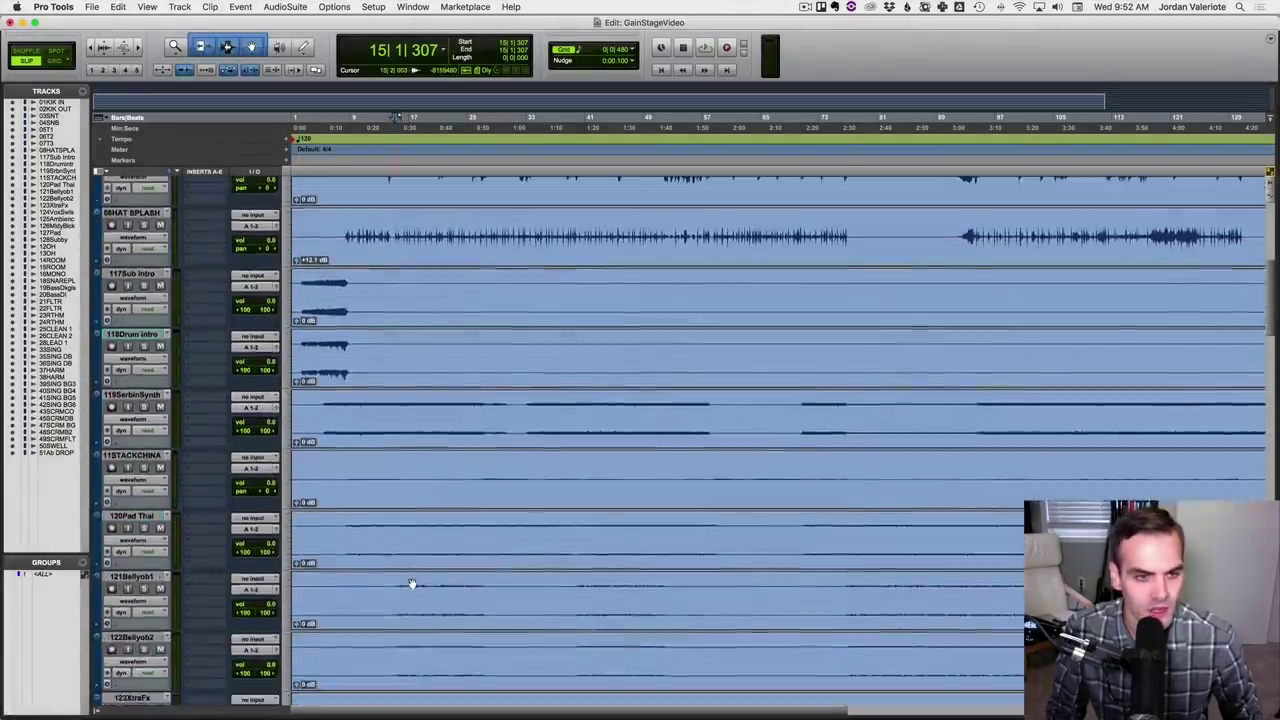
left_click(137, 396)
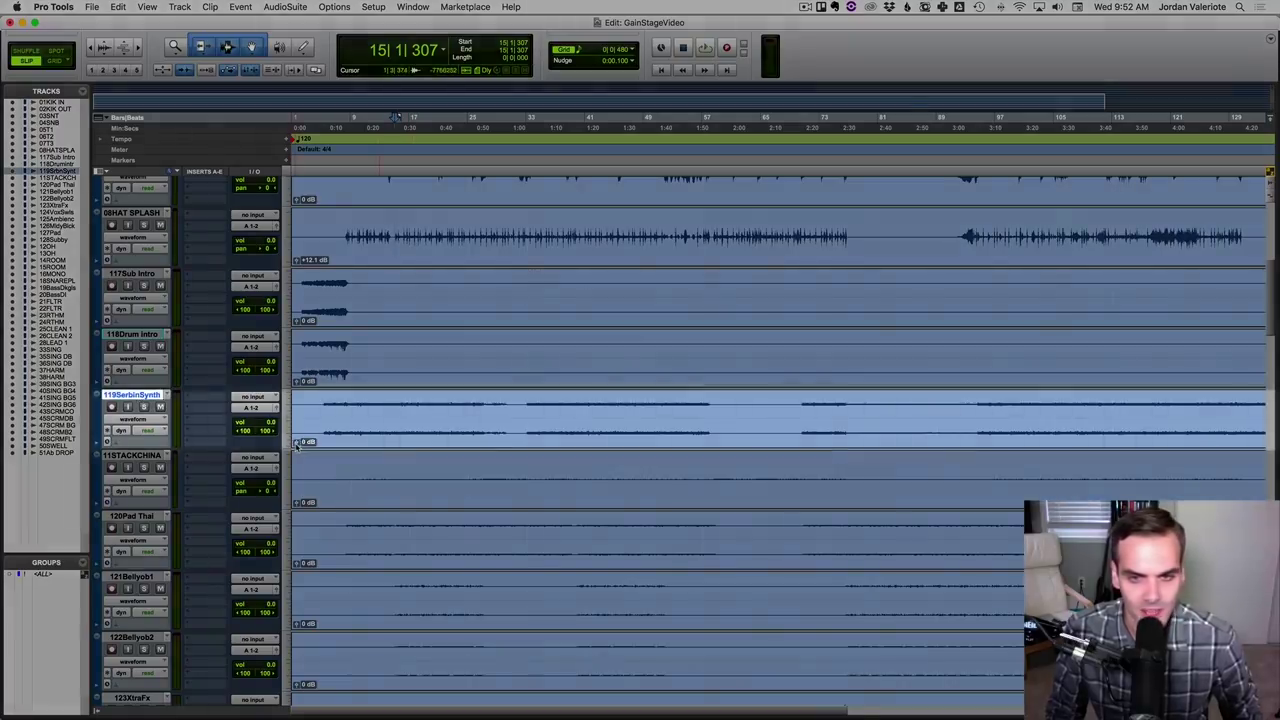
left_click_drag(296, 443, 296, 432)
Raise the 11STACKCHINA clip gain to +23.1 dB and move that track directly below 08HAT SPLASH.
left_click(339, 465)
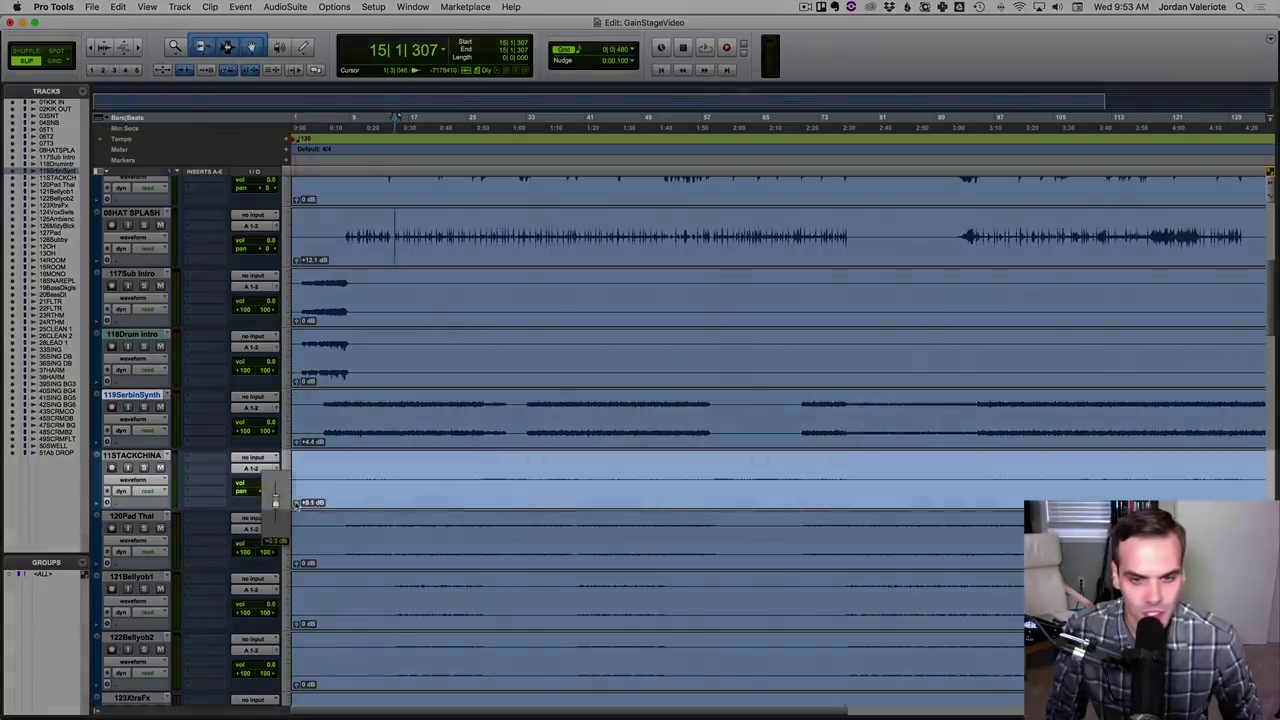
left_click_drag(296, 504, 293, 490)
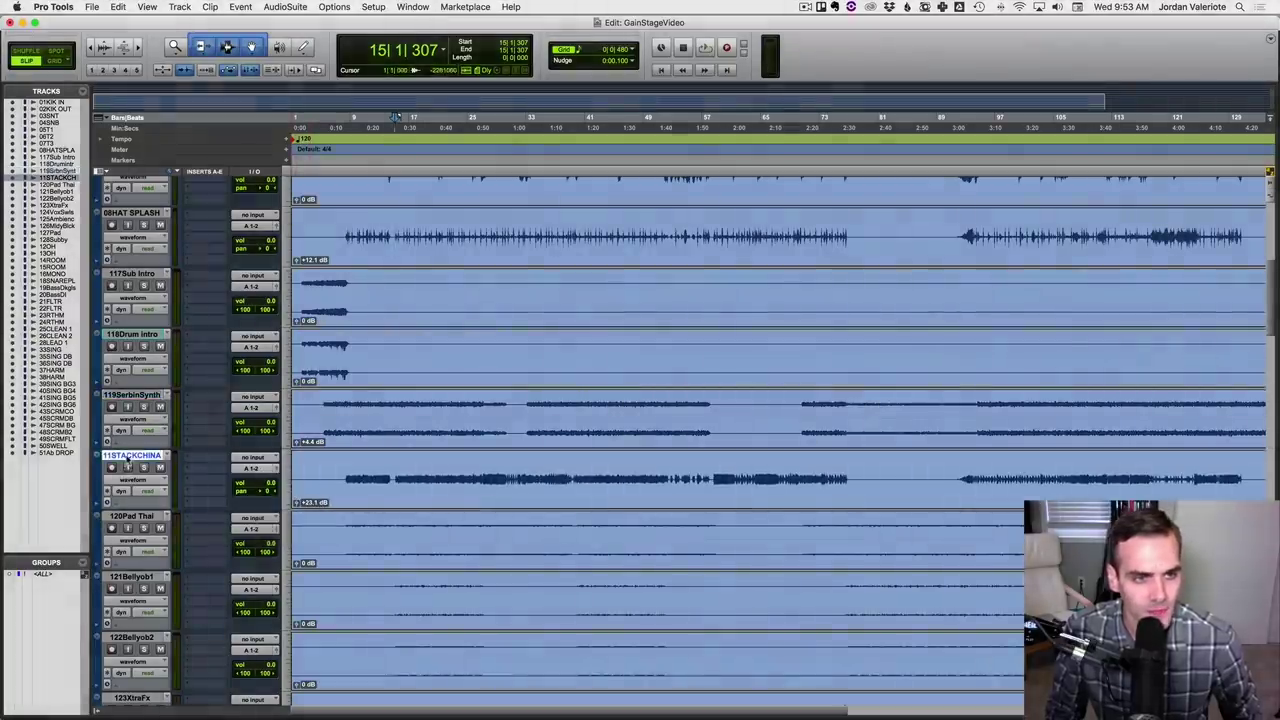
left_click_drag(127, 462, 136, 272)
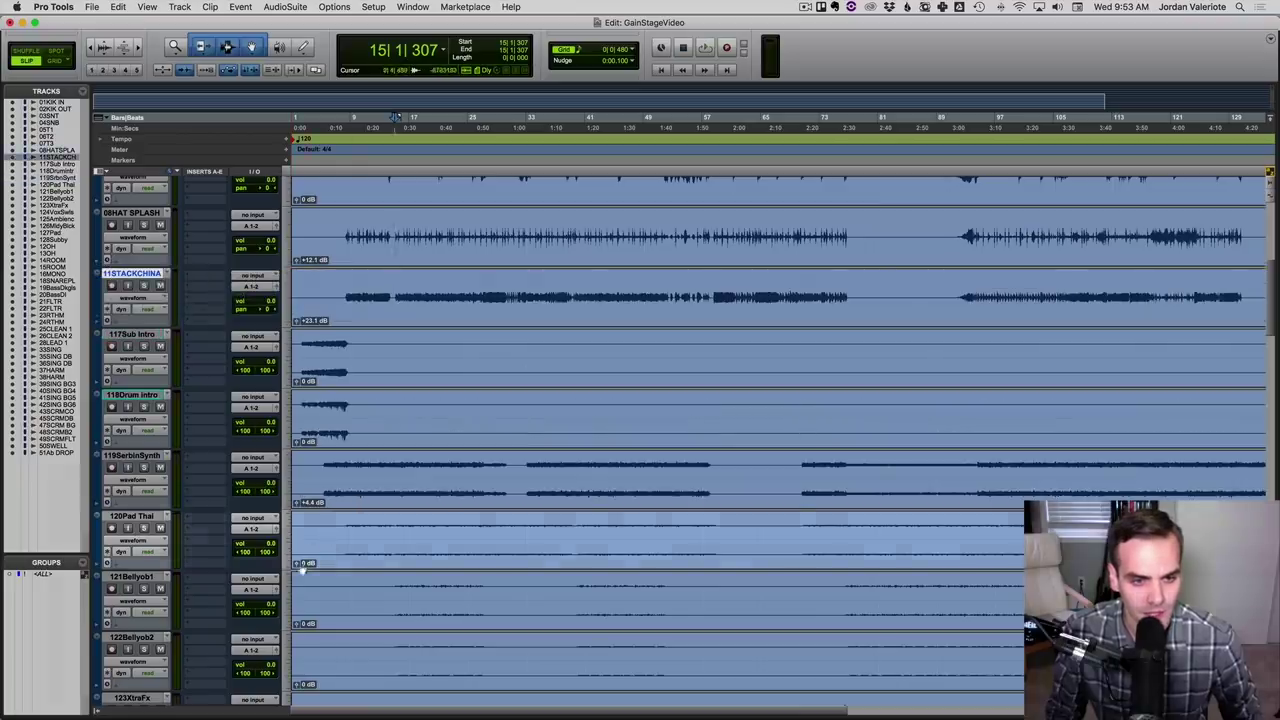
Raise the clip gains of 120Pad Thai and 121Bellyob1 to +13.1 dB and of 122Bellyob2 to +16.1 dB.
left_click_drag(300, 563, 297, 548)
scroll(315, 424, "down", 3)
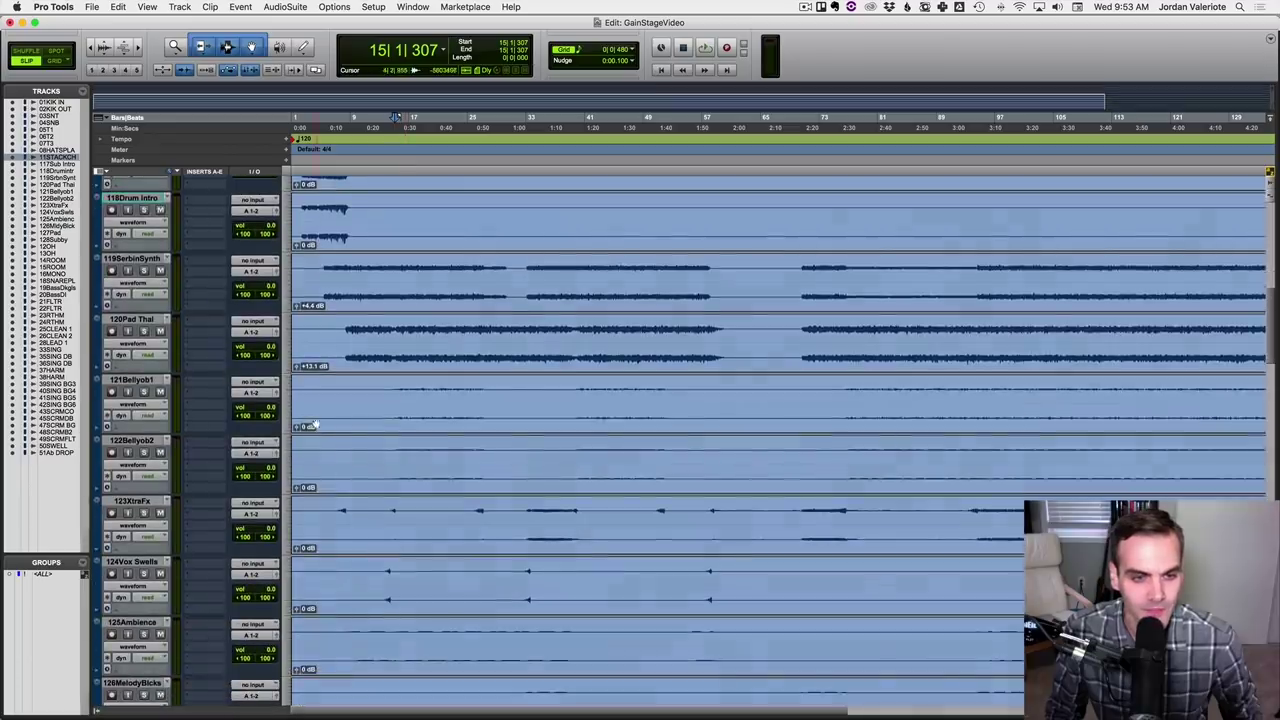
left_click_drag(313, 424, 297, 426)
left_click_drag(300, 487, 295, 479)
Raise the clip gain of 125Ambience to +15.0 dB and of 126MelodyBlcks to +12.1 dB.
scroll(401, 530, "down", 5)
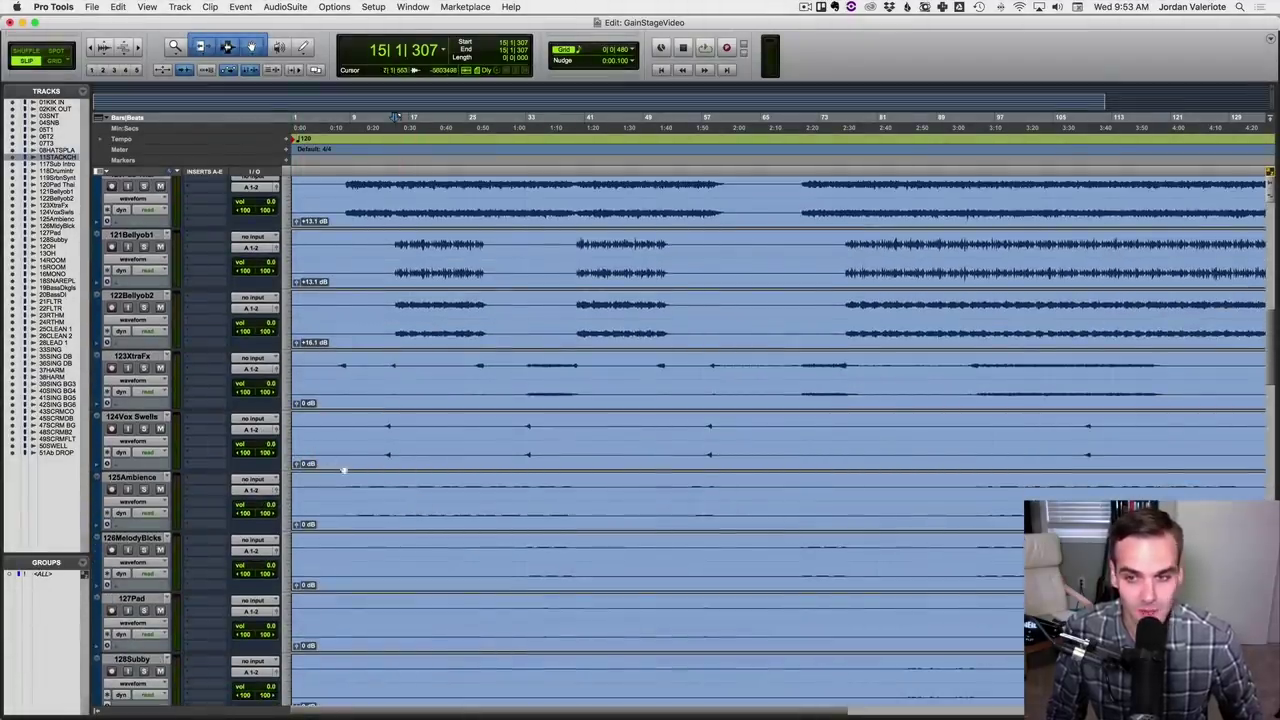
scroll(357, 494, "down", 2)
left_click_drag(297, 466, 296, 467)
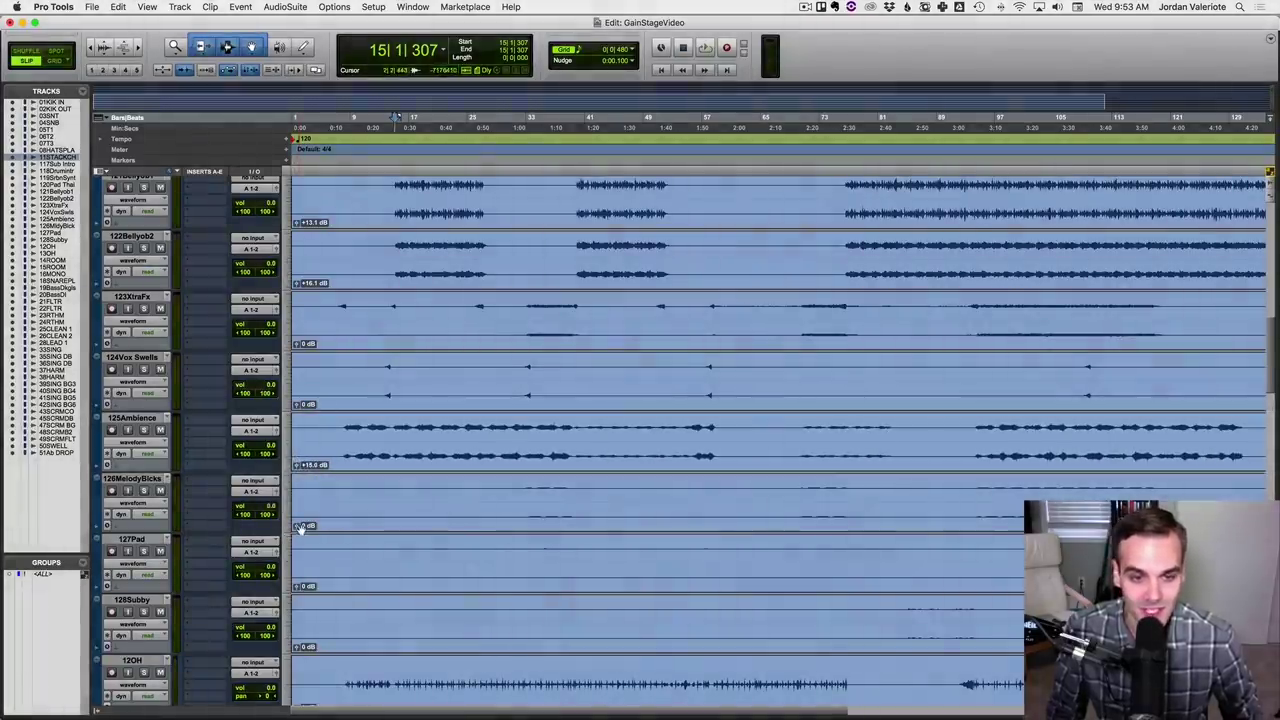
left_click_drag(297, 526, 296, 517)
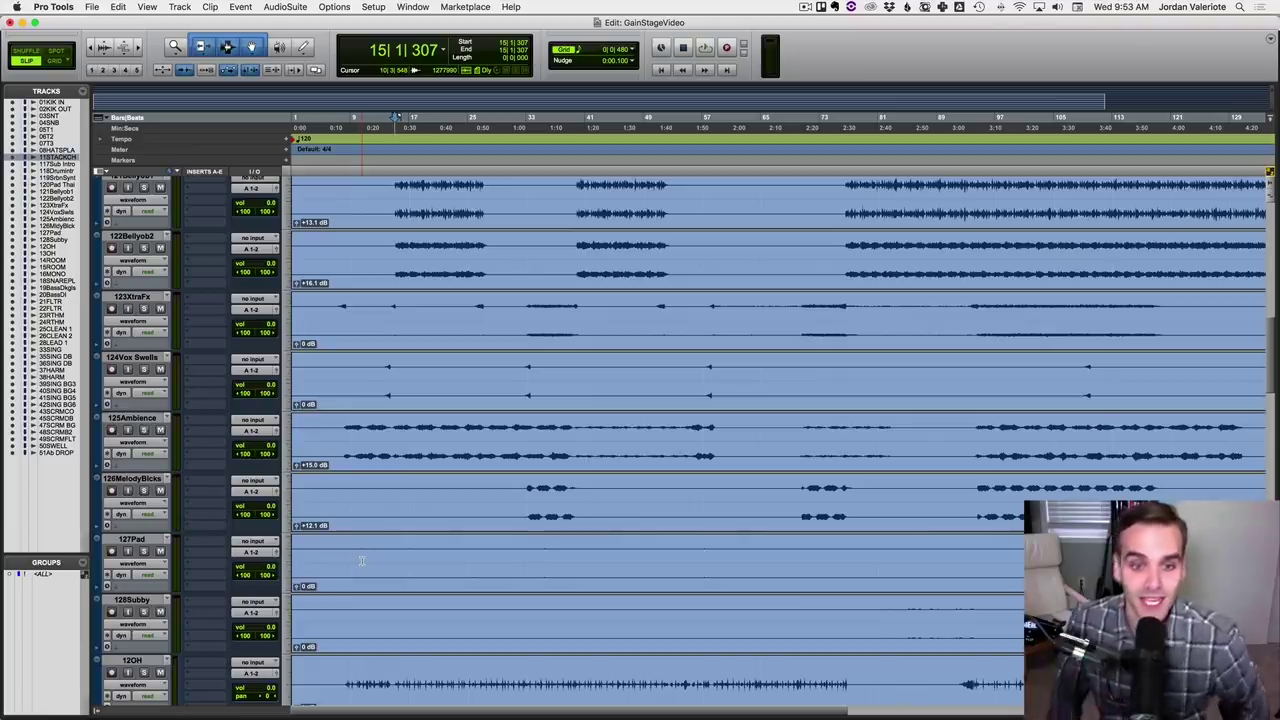
Raise the clip gain of 127Pad to +18.1 dB and of 128Subby to +17.1 dB.
left_click_drag(297, 587, 297, 566)
scroll(367, 594, "down", 5)
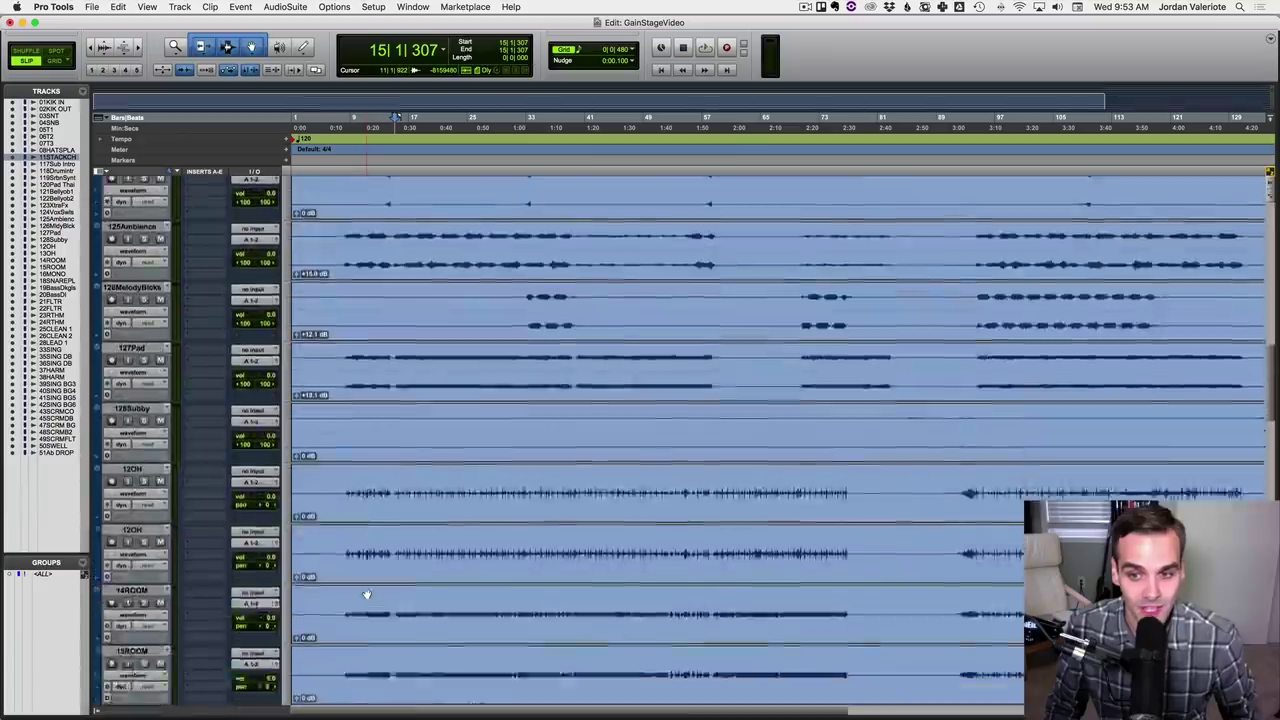
left_click_drag(297, 358, 296, 338)
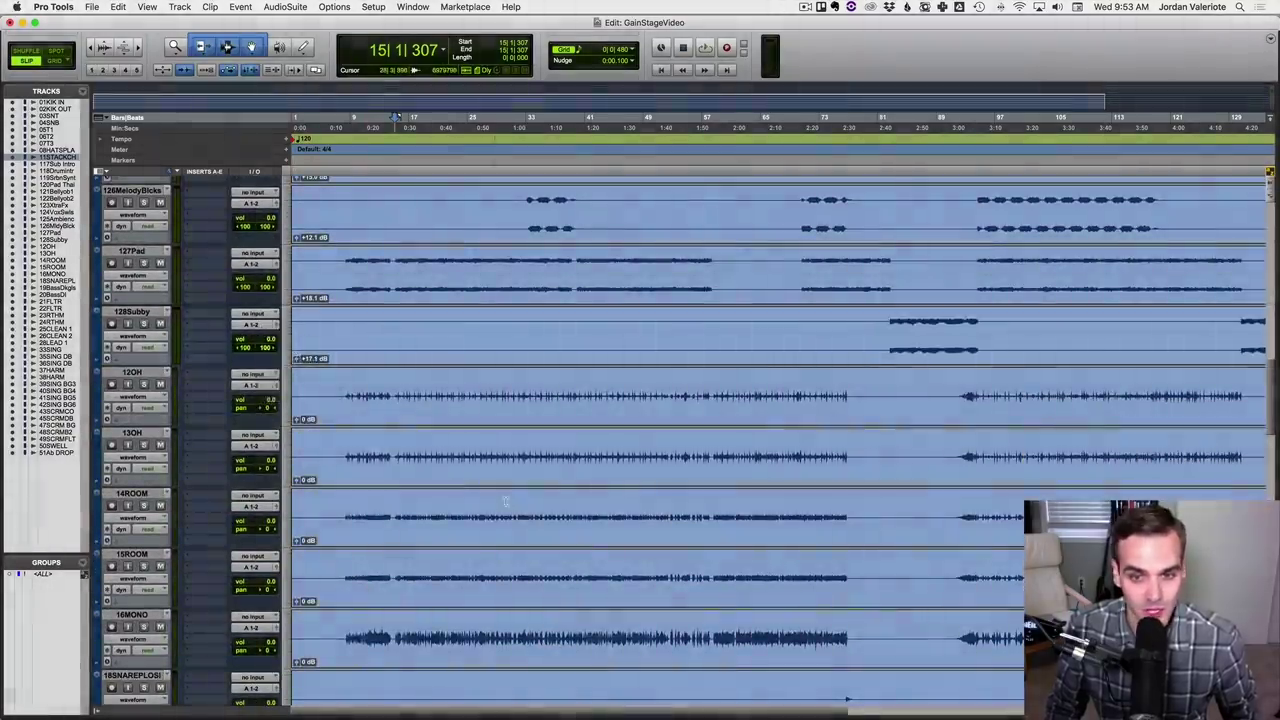
Lower the clip gain of 19BassDkgls slightly and set the 20BassDI clip gain to -2.8 dB.
scroll(253, 425, "down", 7)
left_click(347, 382)
left_click(297, 405)
left_click(297, 405)
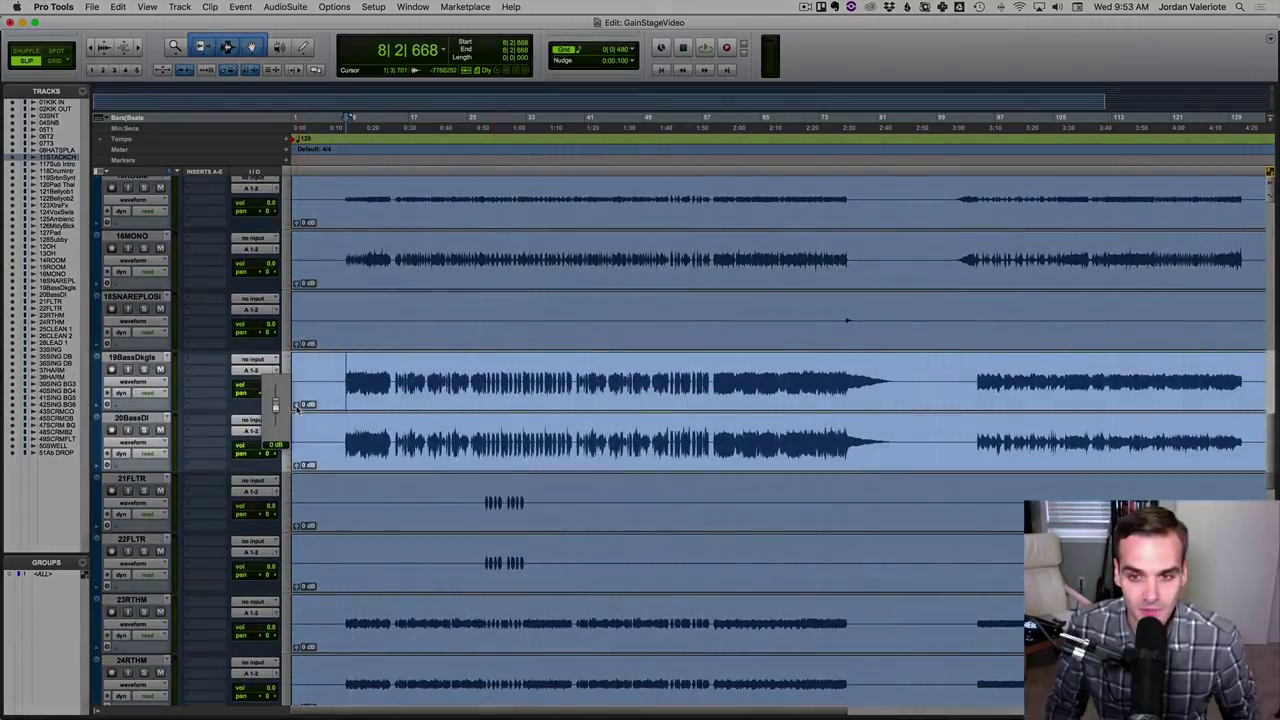
left_click_drag(297, 408, 297, 412)
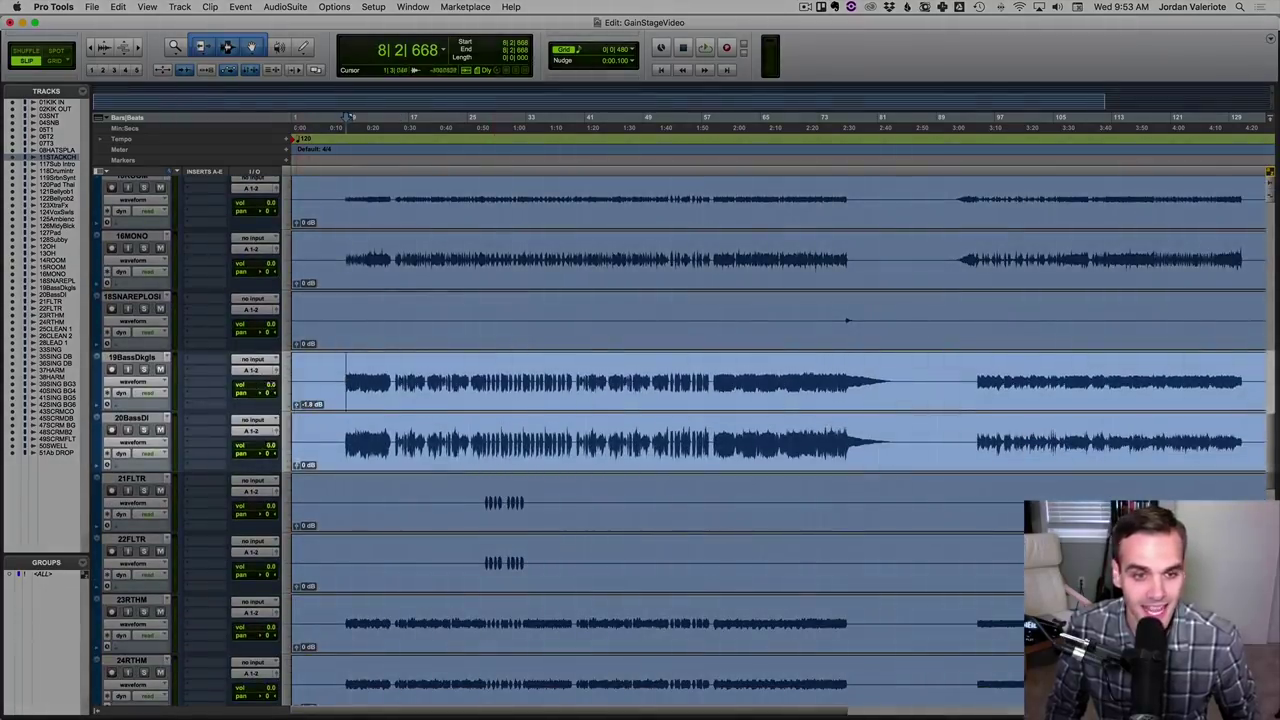
left_click_drag(297, 467, 297, 472)
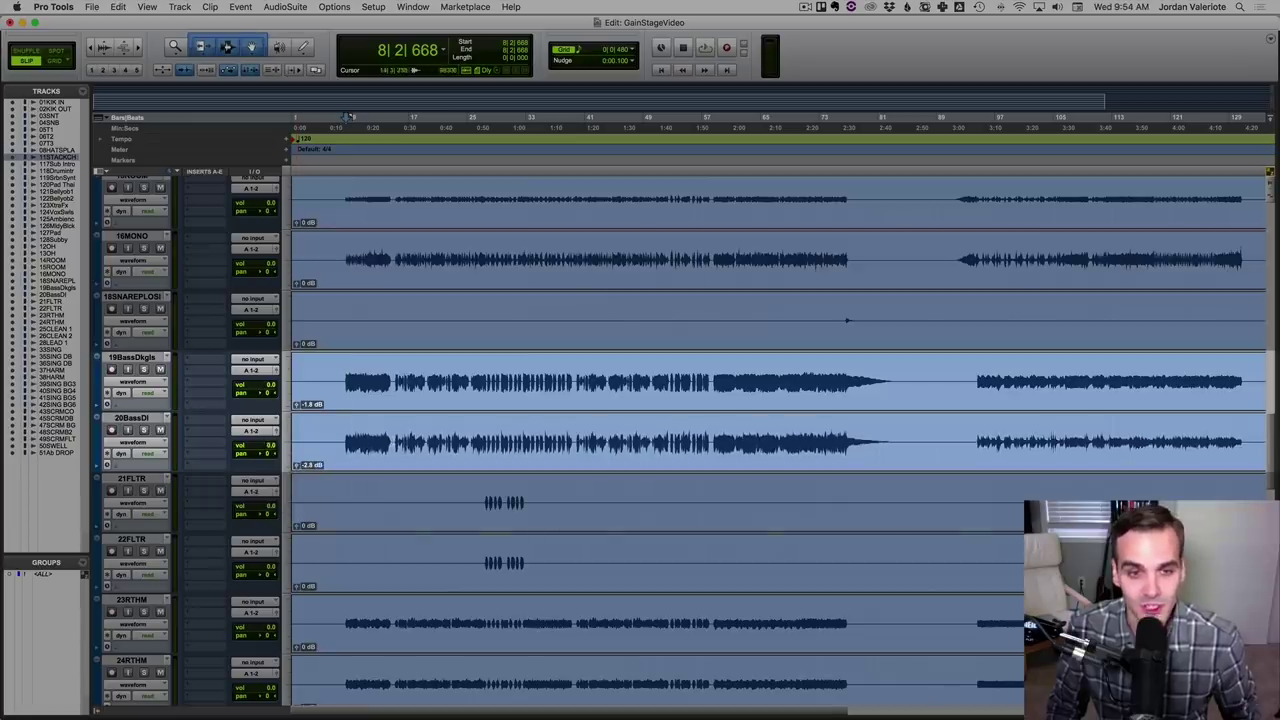
Solo the 19BassDkgls track and audition its audio from where the bass first comes in near bar 8.
left_click(408, 437)
scroll(408, 436, "down", 2)
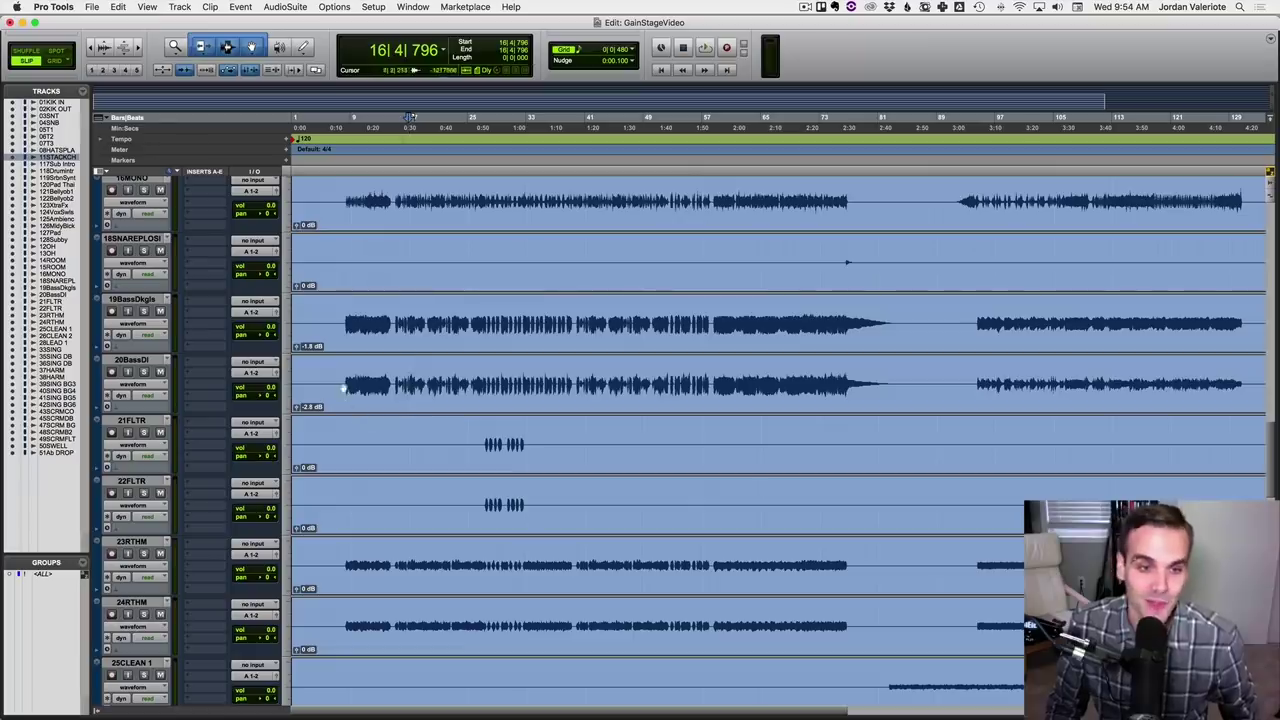
left_click(345, 320)
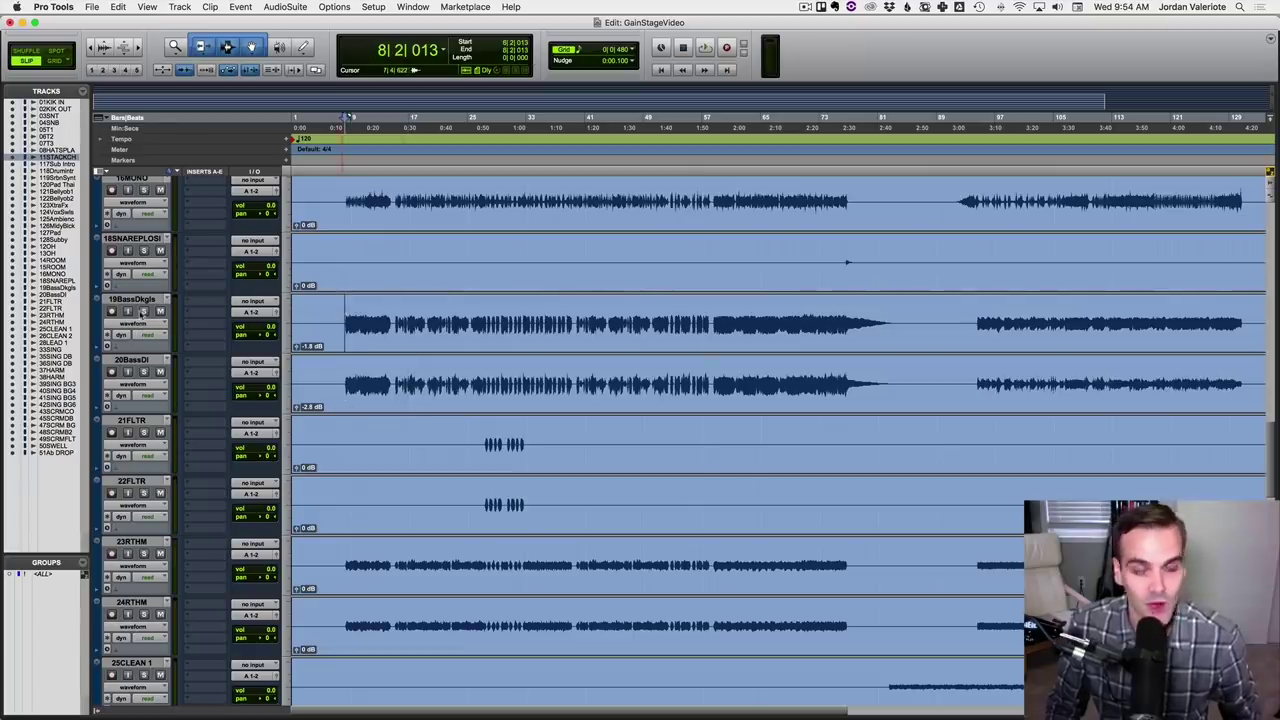
left_click(143, 312)
key("space")
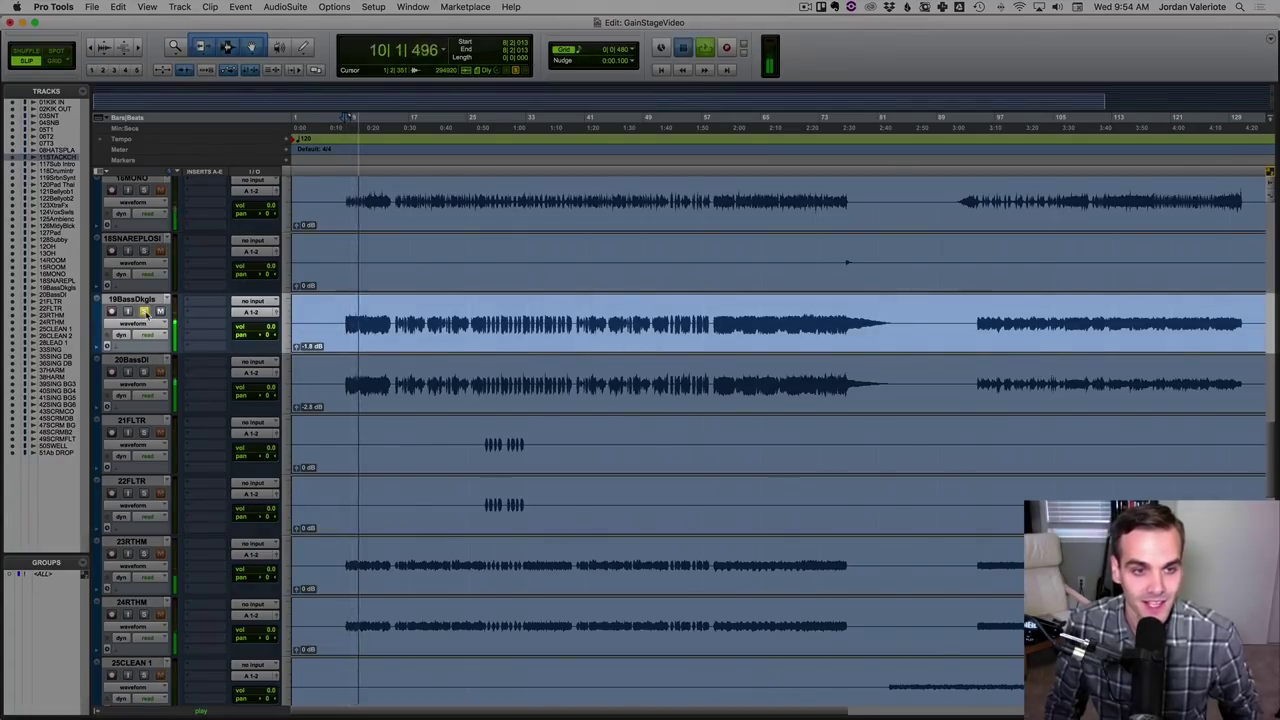
key("space")
left_click_drag(344, 318, 426, 322)
left_click(426, 322)
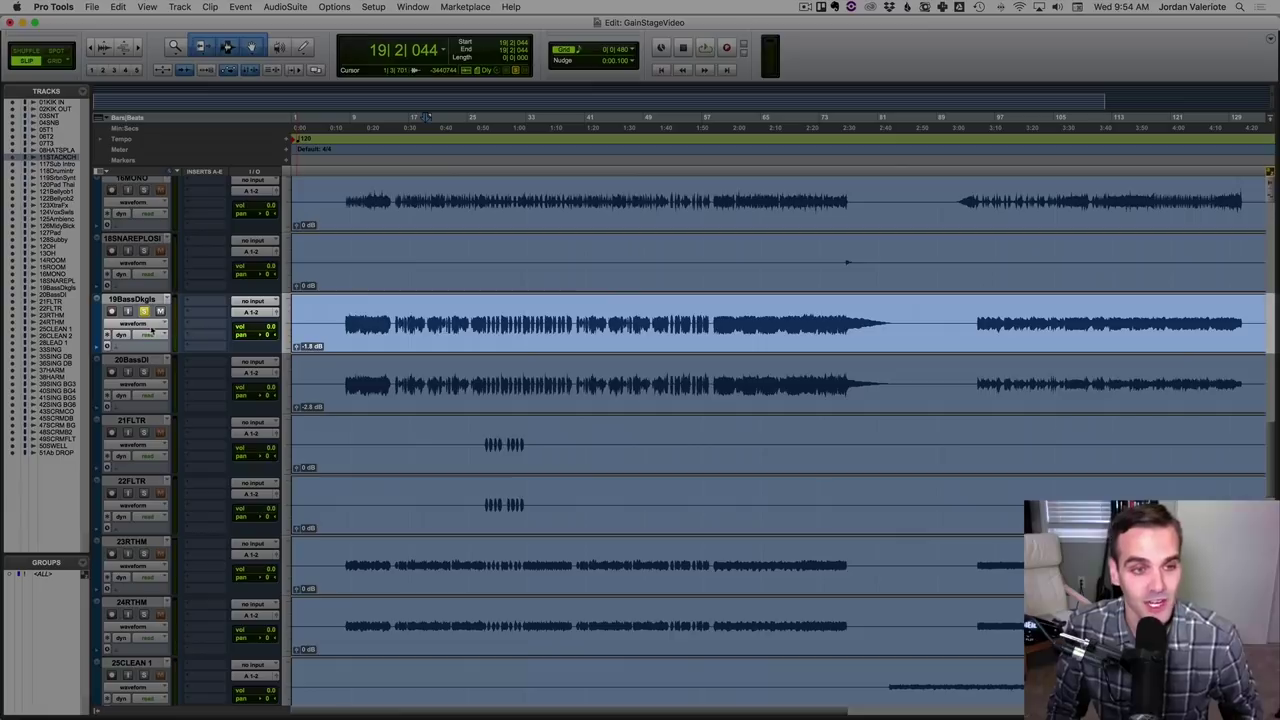
key("space")
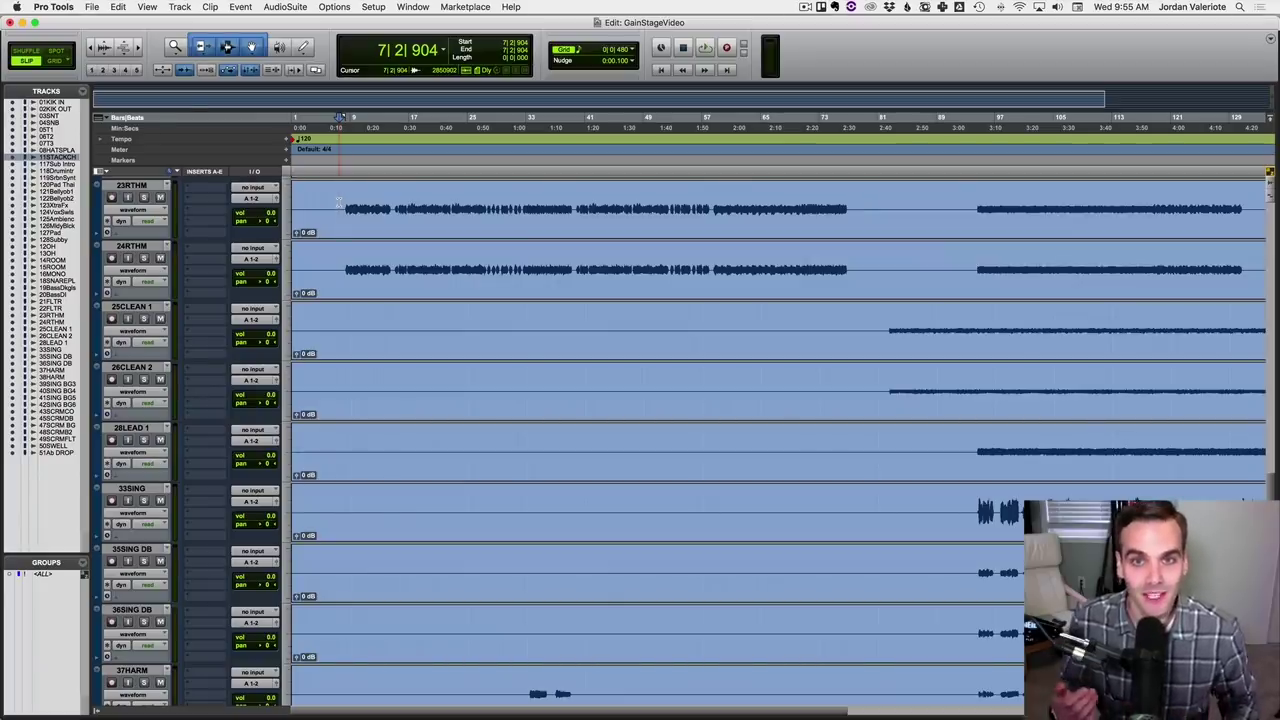
Create a Master Fader track at the end of the mixer and pull its fader down slightly.
key("super+equal")
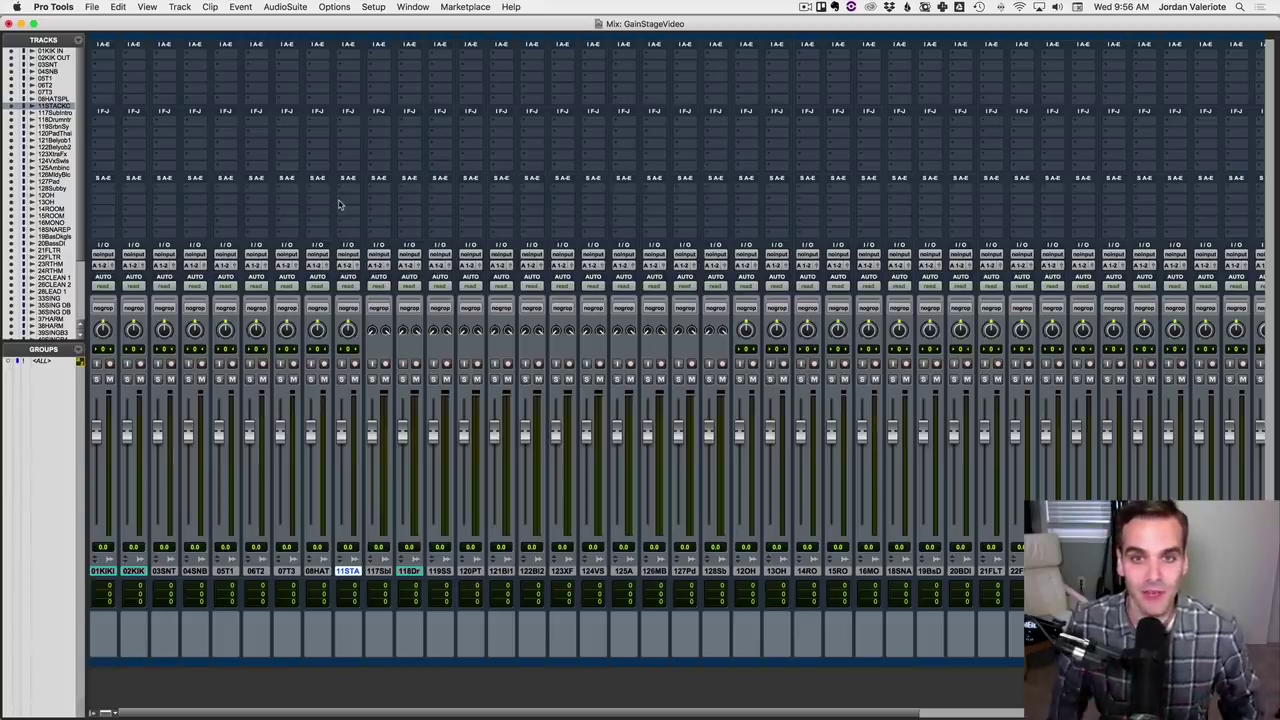
scroll(338, 205, "right", 10)
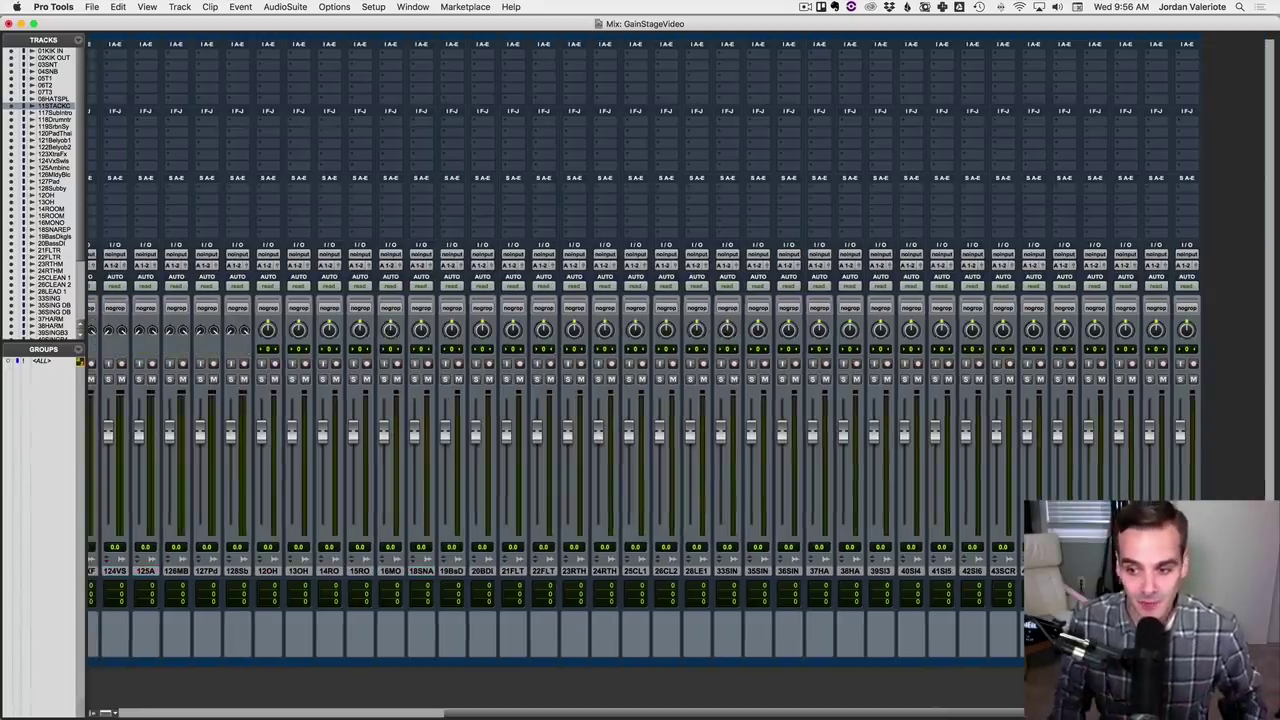
key("super+shift+n")
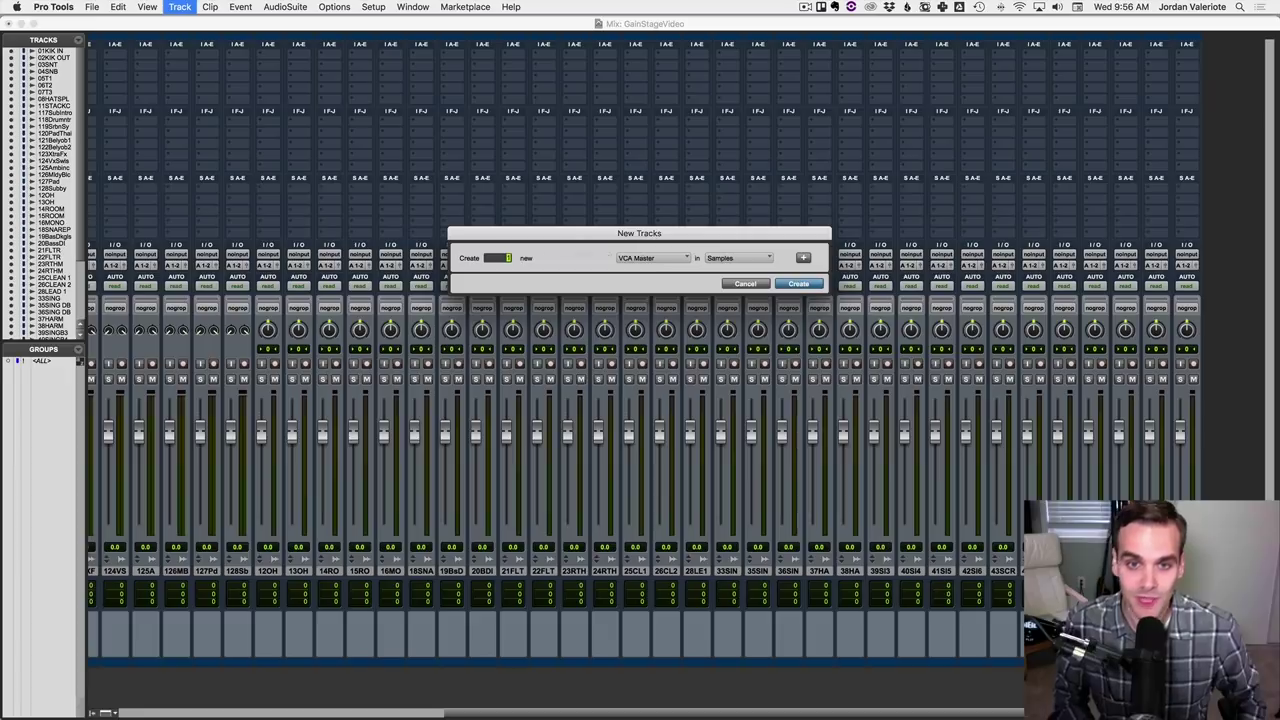
key("Return")
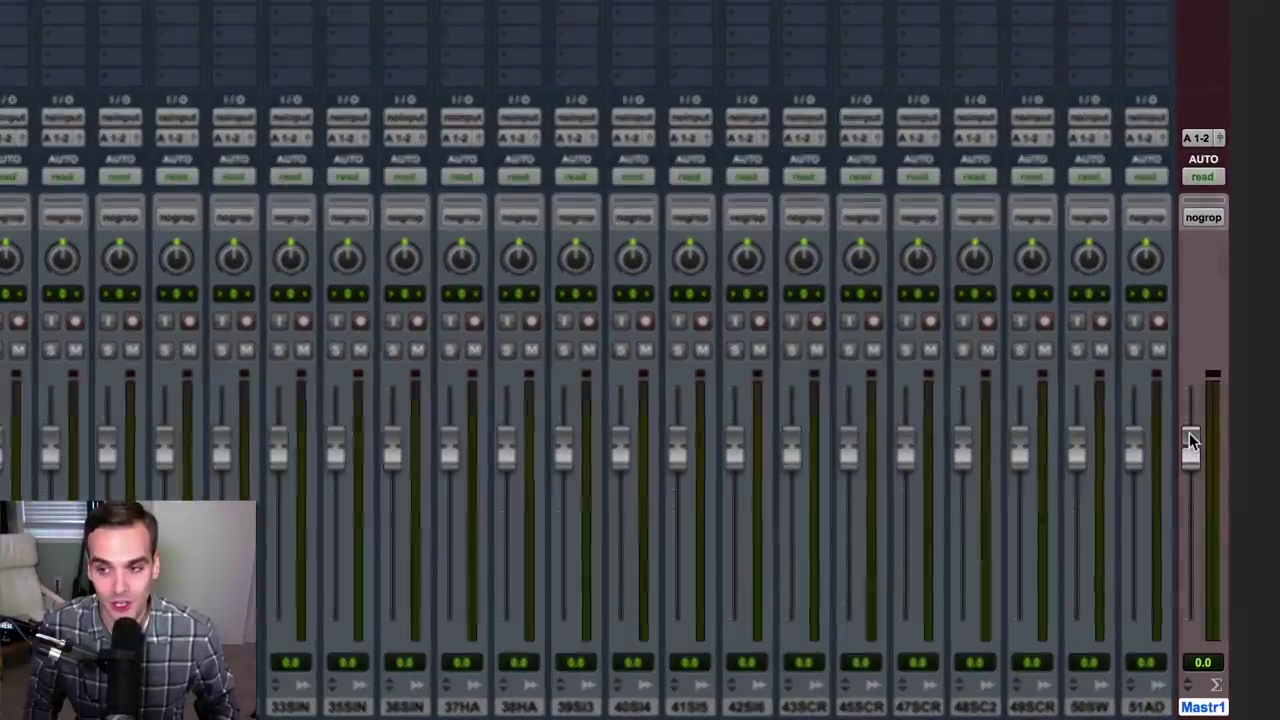
left_click_drag(1190, 465, 1191, 475)
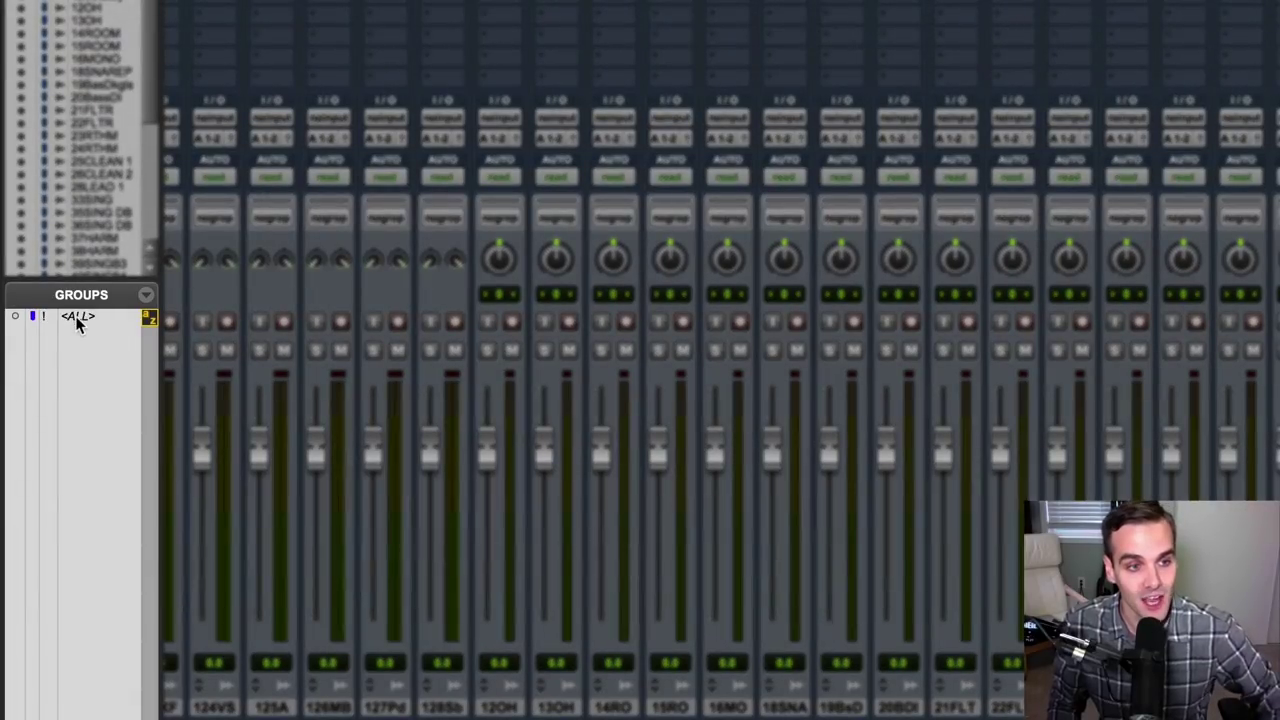
Activate the ALL group and lower all the track faders together to -6.8 dB.
left_click(78, 318)
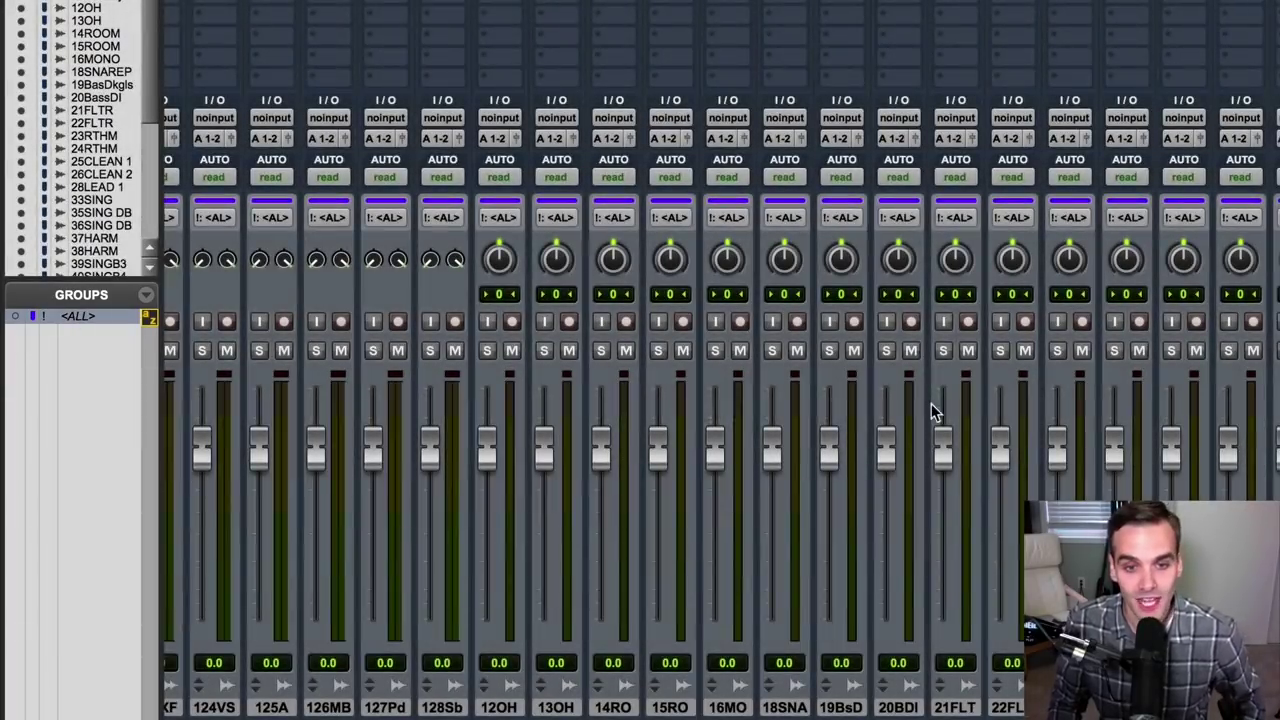
left_click_drag(940, 452, 938, 488)
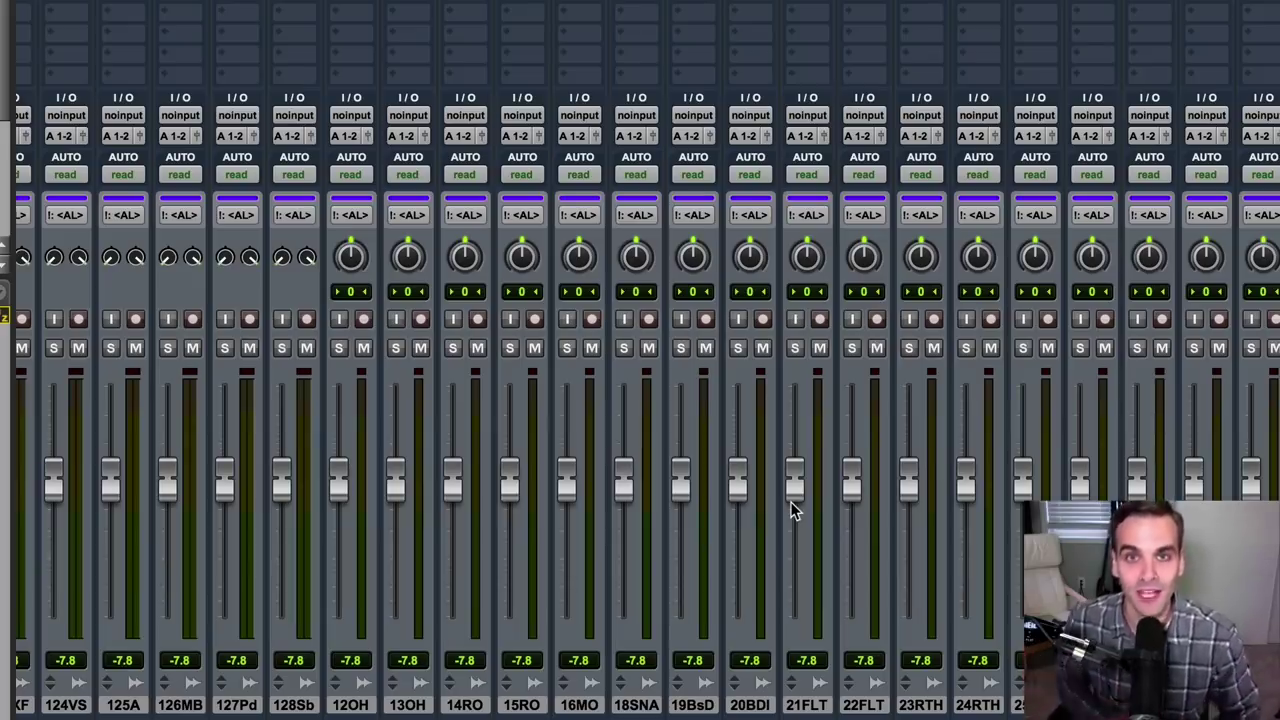
left_click_drag(790, 502, 788, 496)
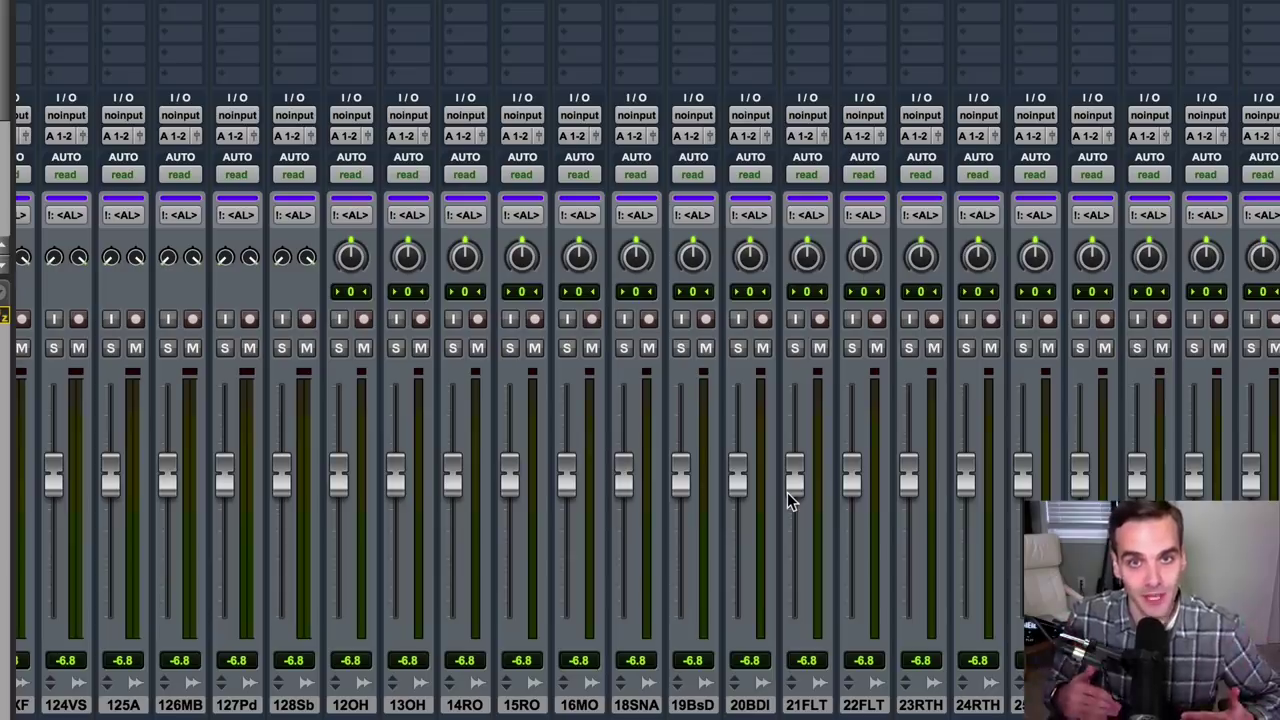